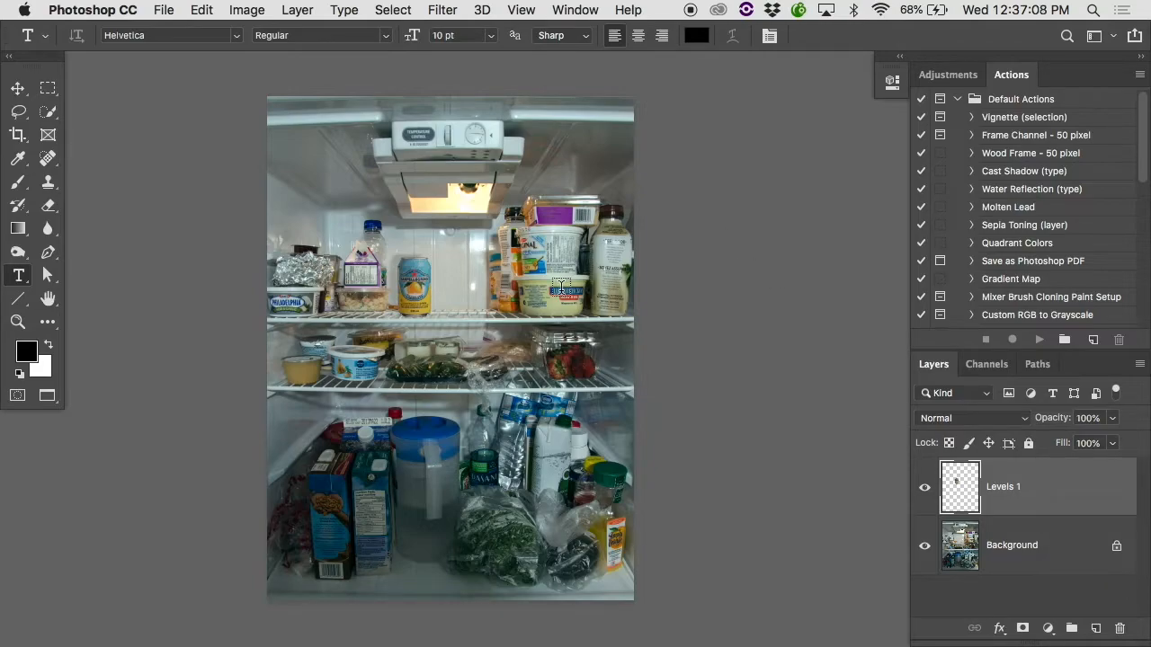
Step: Examine the can on the fridge's upper shelf up close and close the composite document
scroll(550, 287, up, 1)
scroll(550, 287, up, 5)
scroll(550, 286, left, 5)
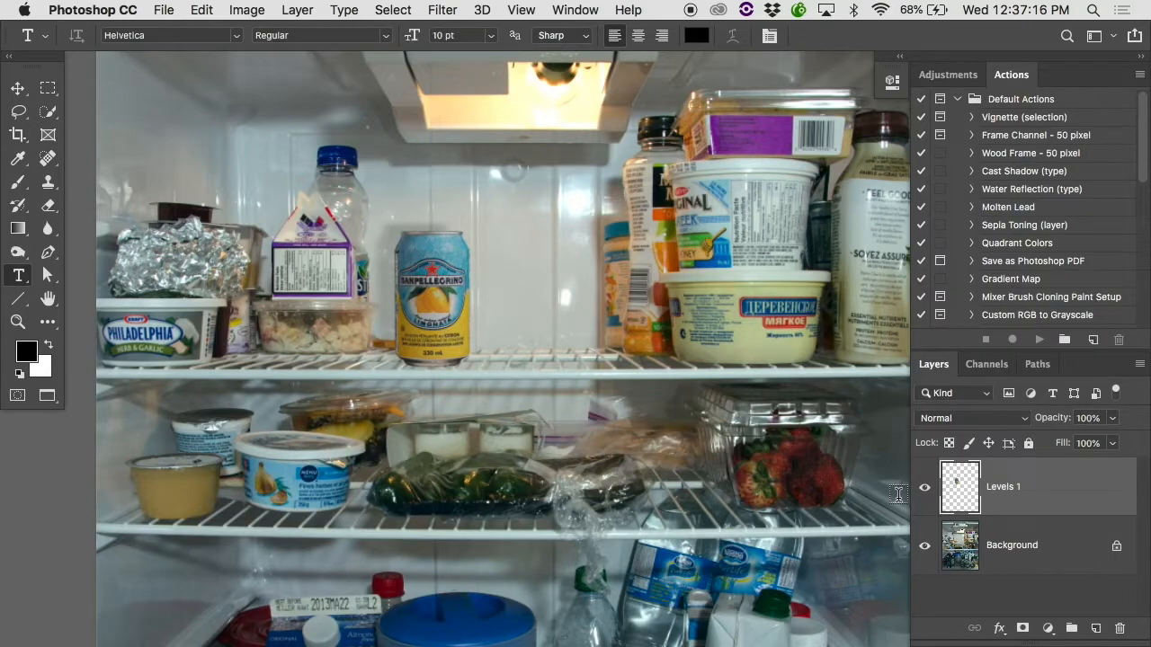
key(v)
mouse_move(443, 297)
mouse_down()
mouse_move(478, 246)
mouse_move(555, 236)
mouse_move(483, 279)
mouse_move(449, 270)
mouse_move(438, 299)
mouse_up()
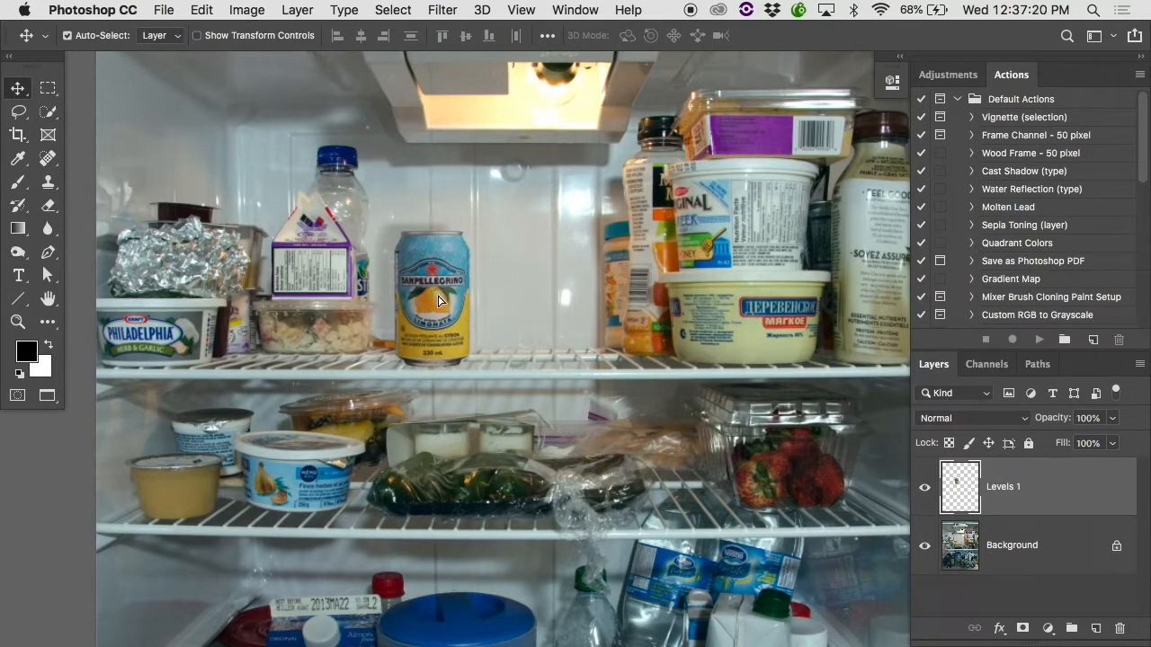
key(super+w)
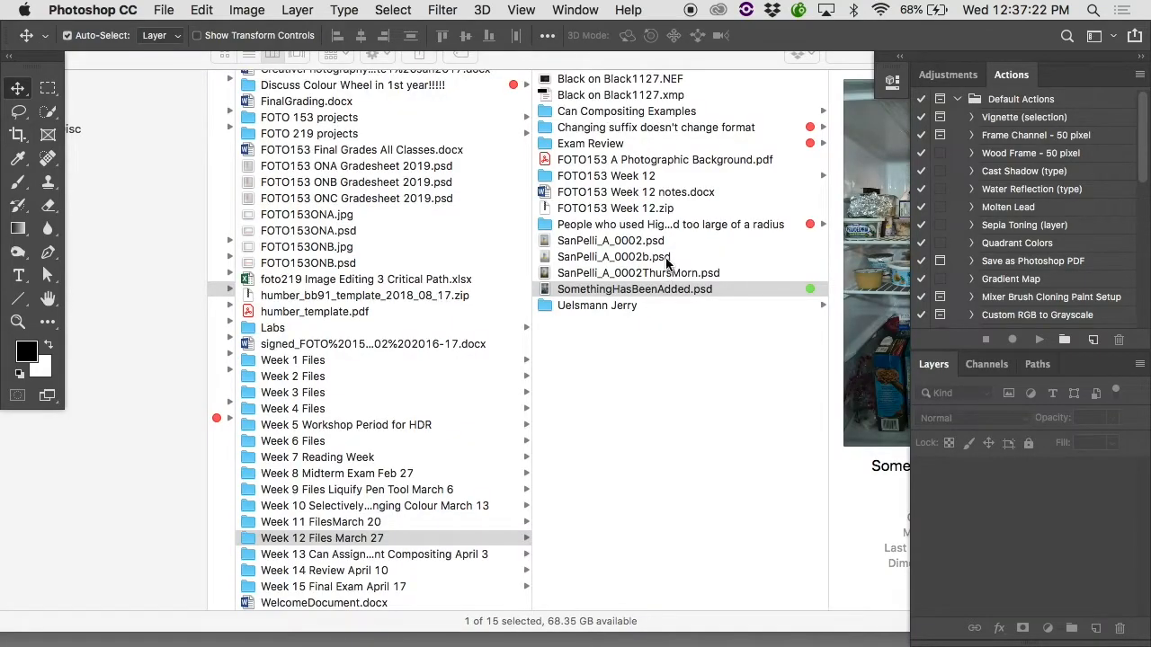
Step: Switch to Finder and preview SanPelli_A_0002.tif and SanPelli_Silou_0002.tif in the FOTO153 Week 12 folder
click(652, 210)
click(636, 177)
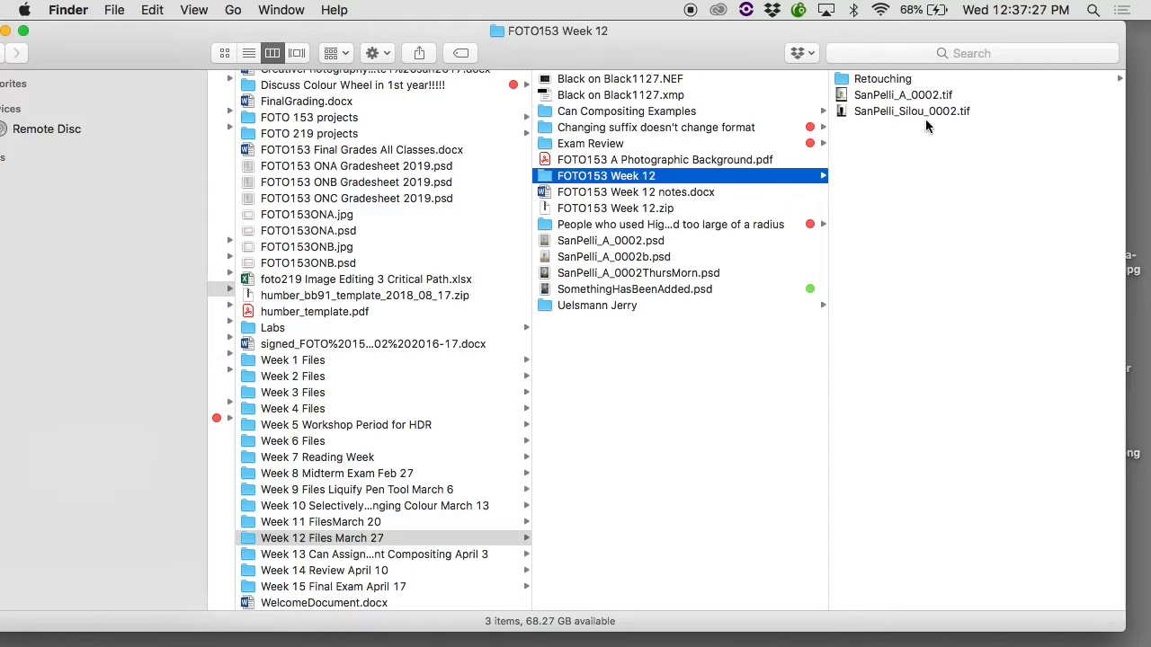
click(903, 95)
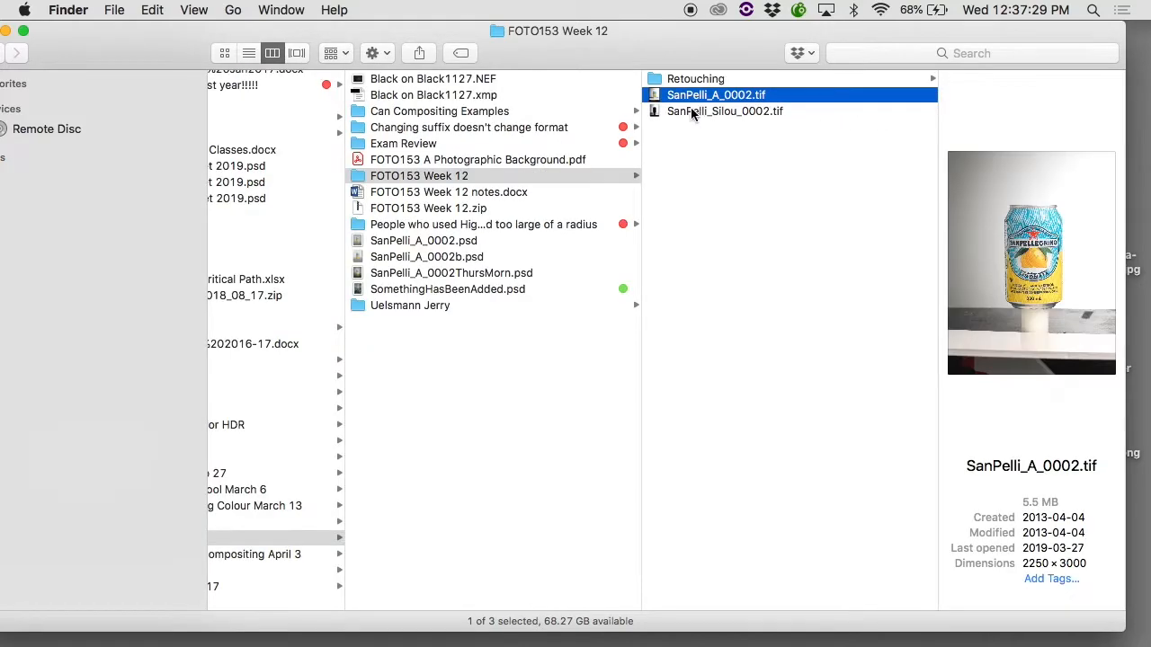
key(space)
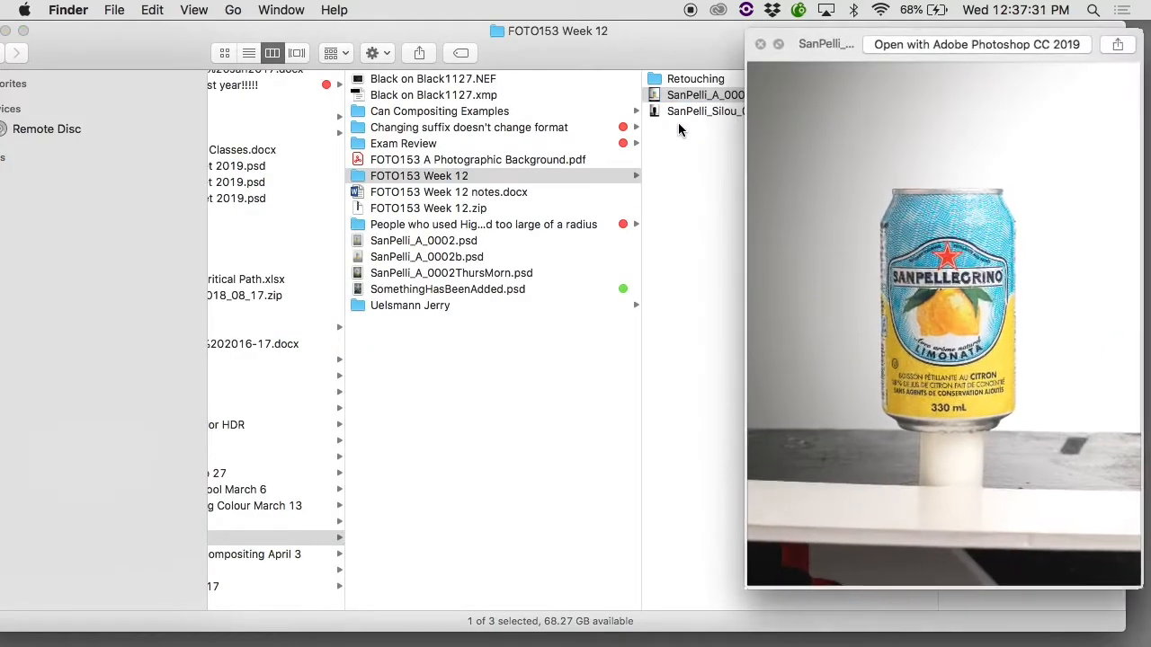
key(Down)
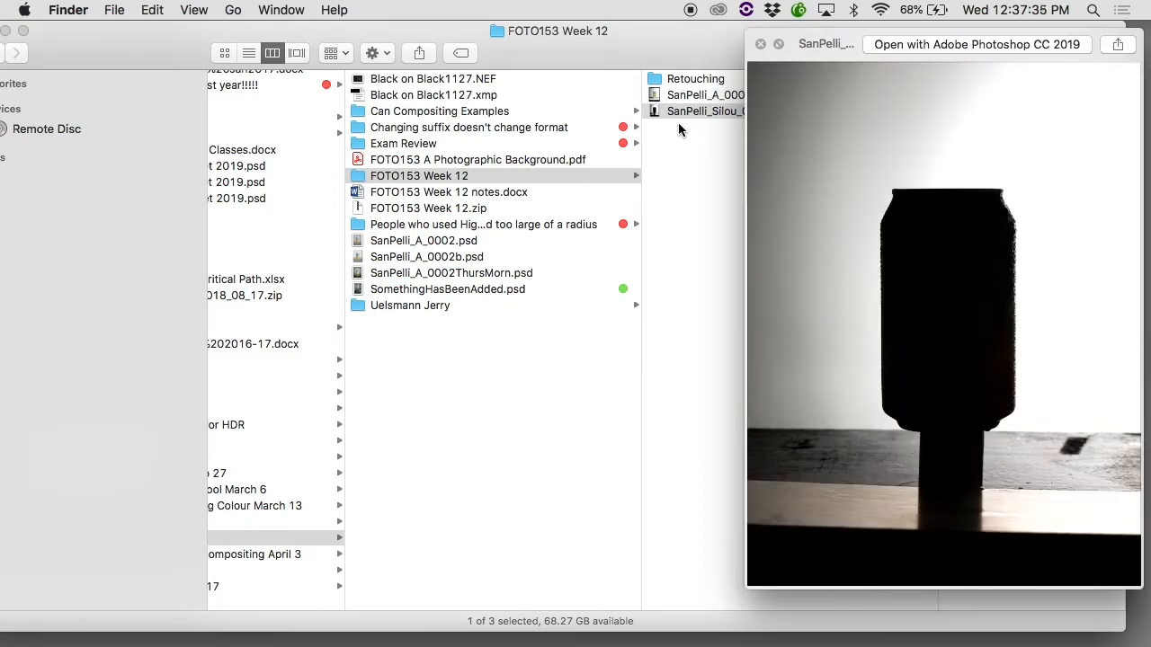
Step: Open SanPelli_A_0002.tif and SanPelli_Silou_0002.tif together in Photoshop and move the silhouette window to the other side
shift+click(704, 95)
double_click(704, 96)
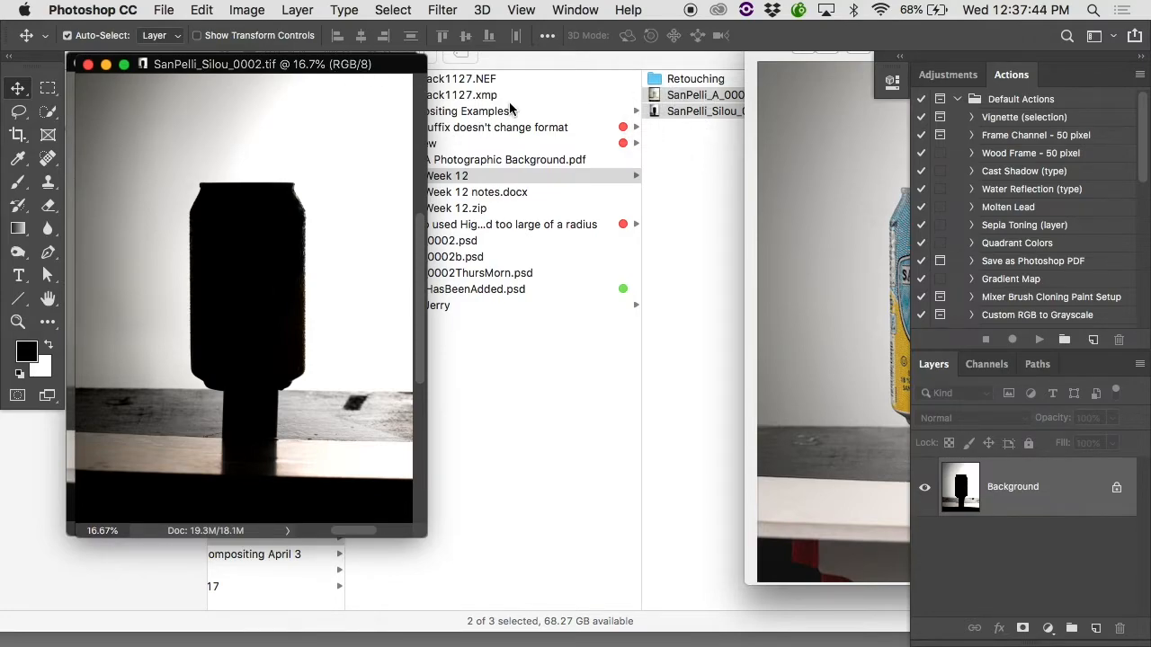
drag(367, 74, 775, 72)
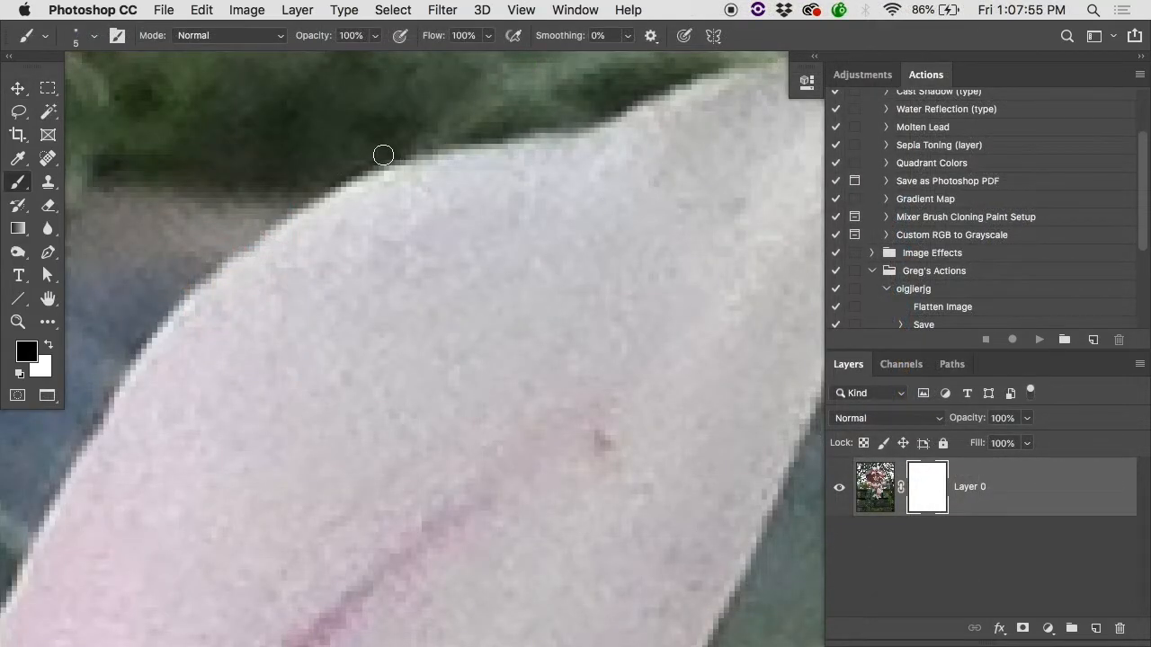
Step: Paint black on Layer 0's mask along the upper edge of the flower petal
drag(383, 155, 309, 189)
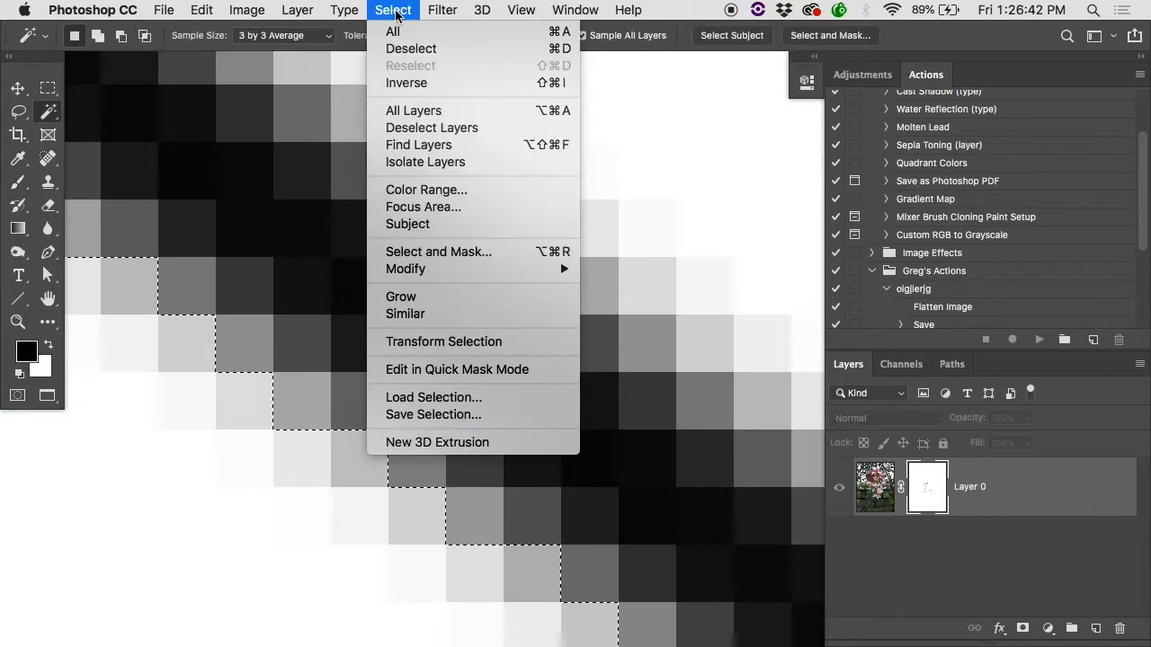
mouse_move(417, 271)
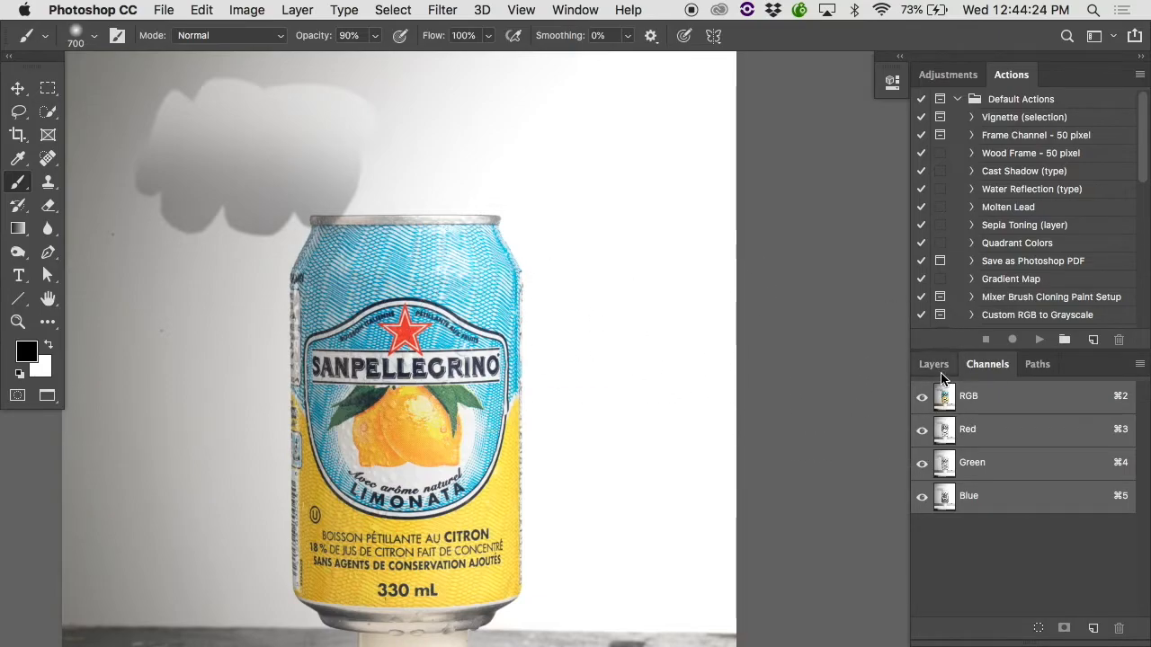
Step: Delete the layer holding the grey brush marks and add a white layer mask to the can photo
click(935, 366)
drag(959, 483, 1119, 626)
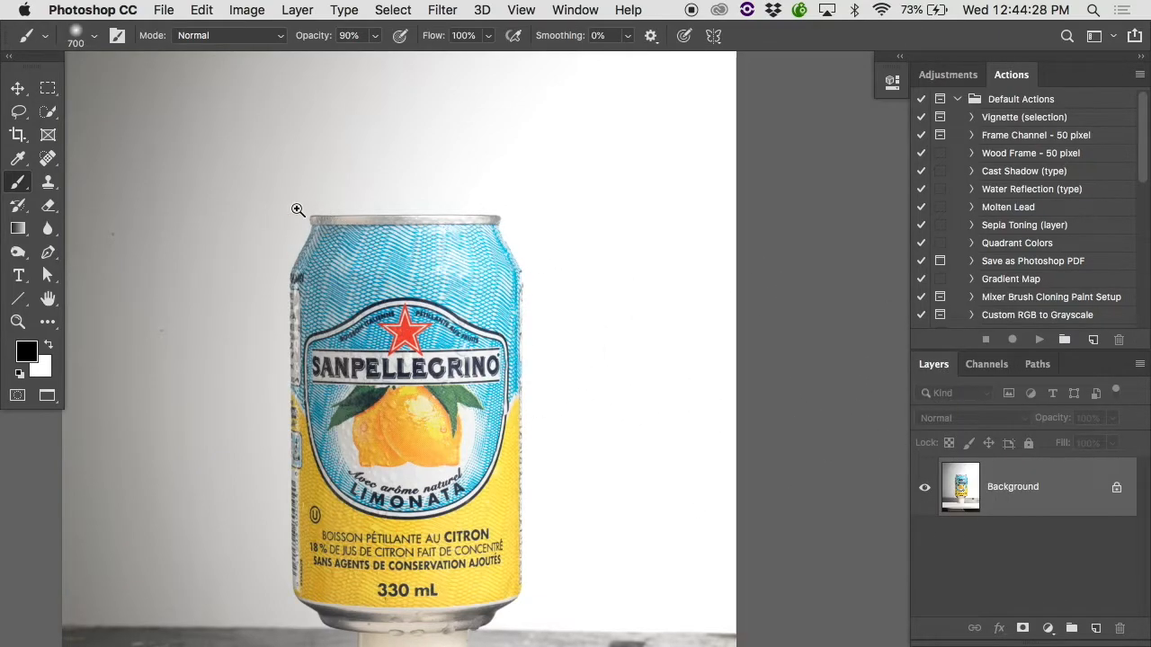
super+click(297, 210)
scroll(296, 209, up, 8)
scroll(297, 209, left, 10)
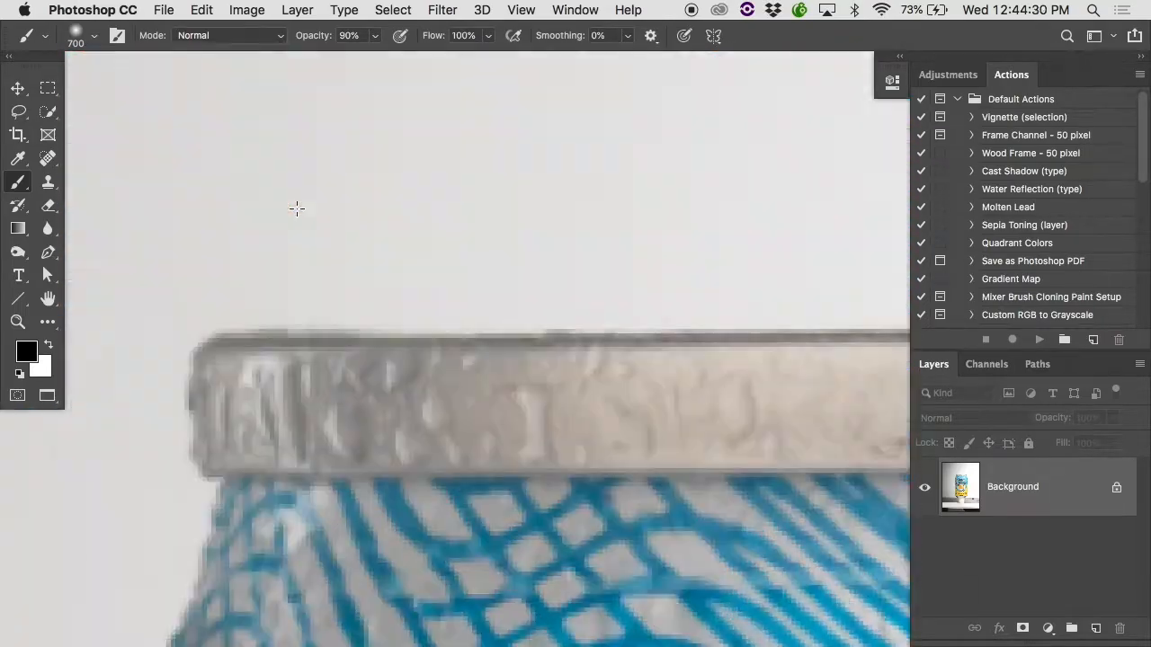
scroll(297, 209, left, 5)
scroll(297, 208, down, 2)
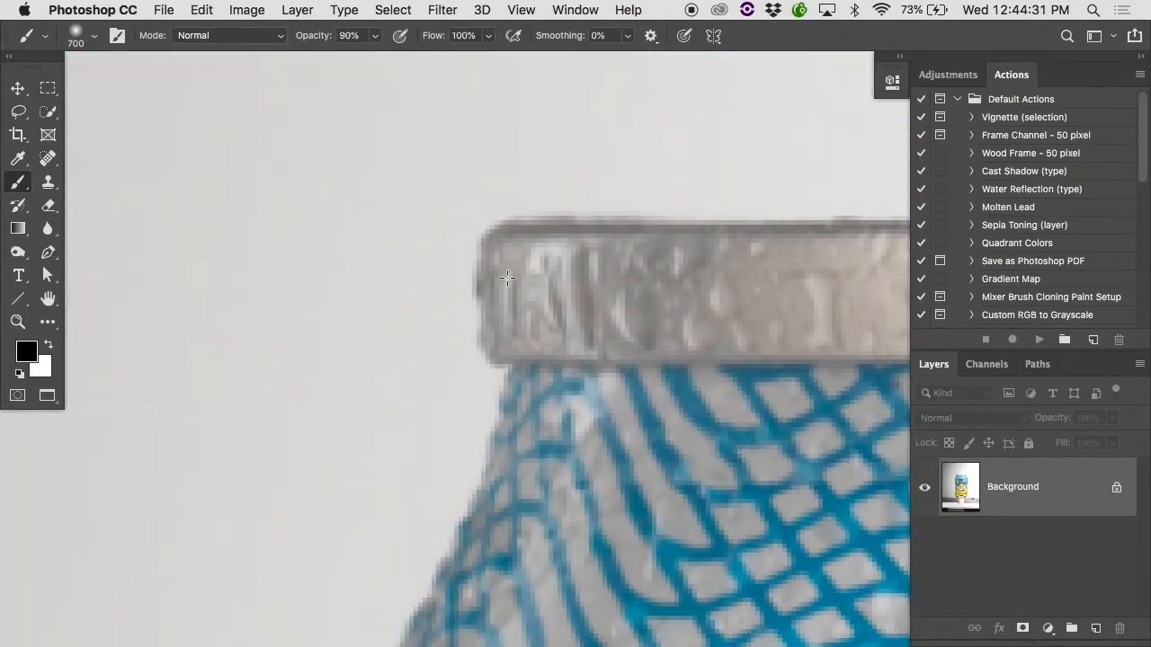
click(1028, 627)
Step: Reduce the brush size to 50 and try painting black on the mask beside the can's top rim
key(bracketleft)
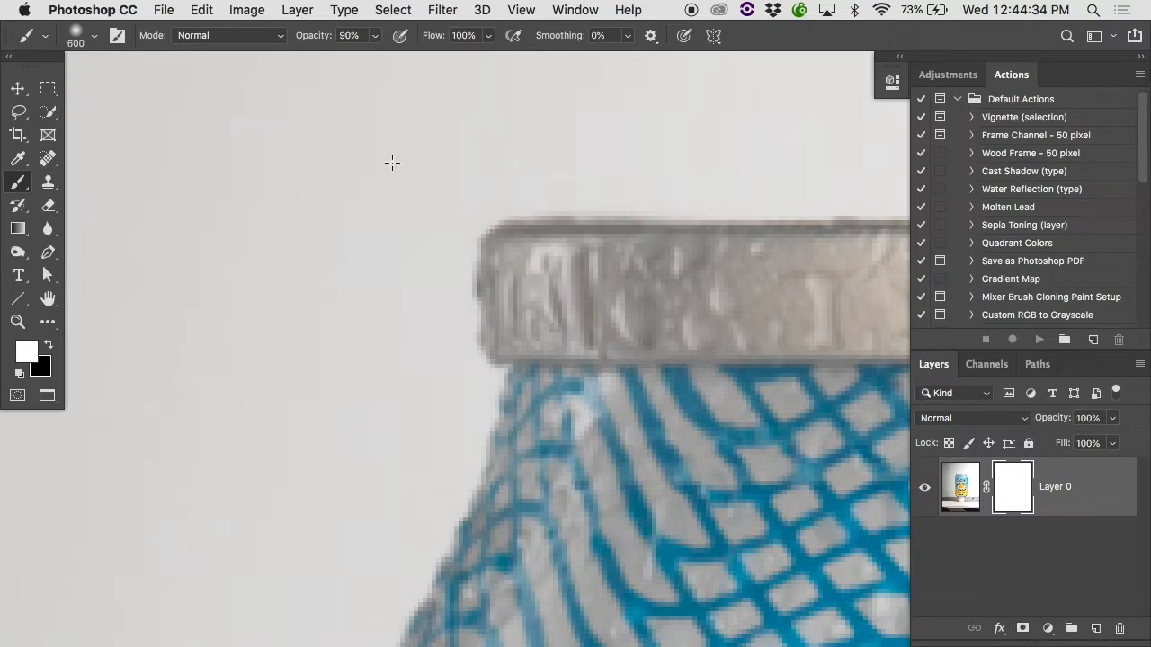
key(bracketleft)
key(bracketleft)
key(bracketleft)
key(bracketleft)
key(bracketleft)
key(bracketleft)
key(bracketleft)
key(bracketleft)
key(bracketleft)
key(bracketleft)
key(bracketleft)
key(bracketleft)
key(bracketleft)
key(bracketleft)
key(bracketleft)
key(x)
mouse_move(290, 162)
mouse_down()
mouse_move(245, 321)
mouse_move(341, 184)
mouse_move(256, 416)
mouse_up()
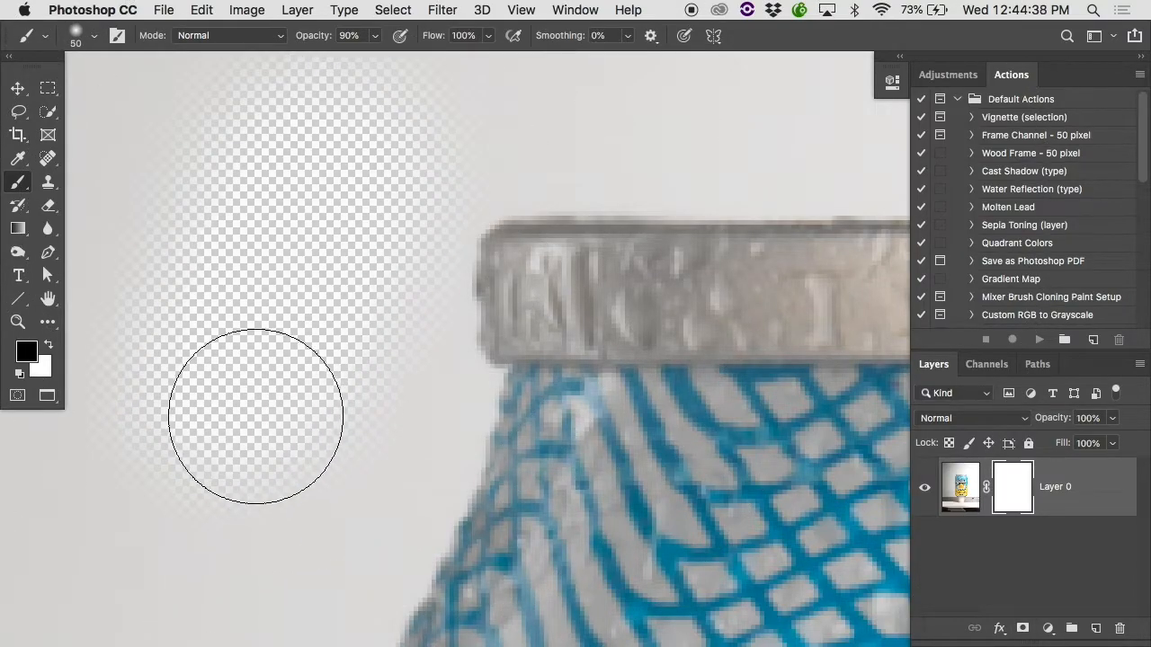
Step: Try masking out the background and support under the can's base with the size 50 brush, undoing each stroke
scroll(255, 417, down, 10)
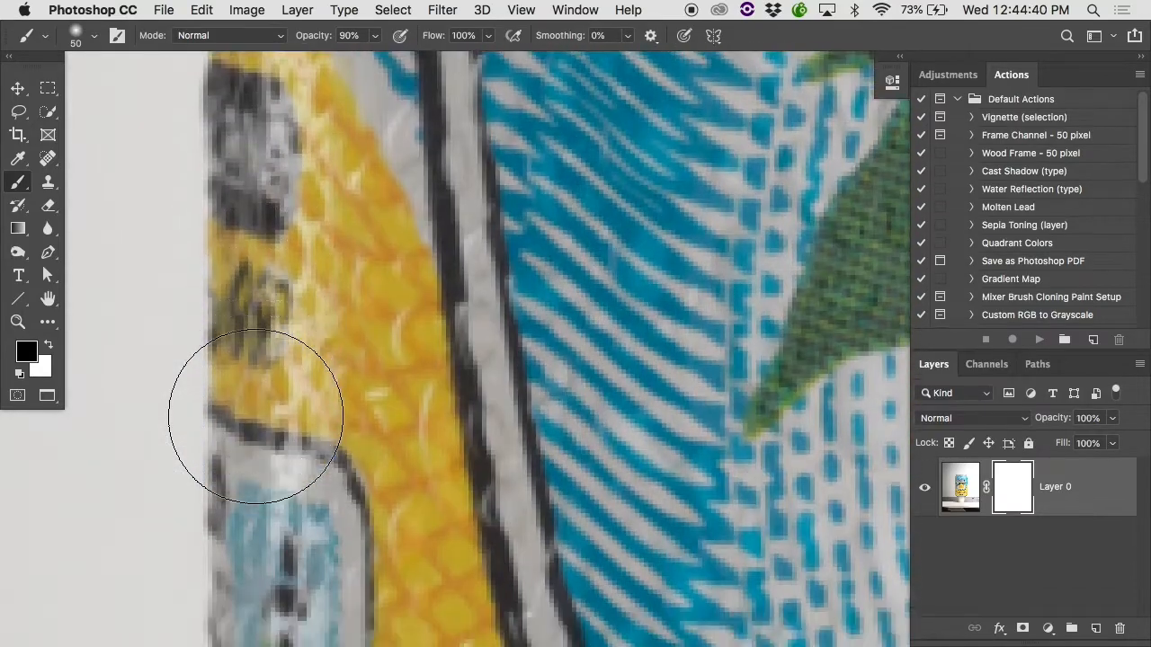
scroll(255, 416, down, 15)
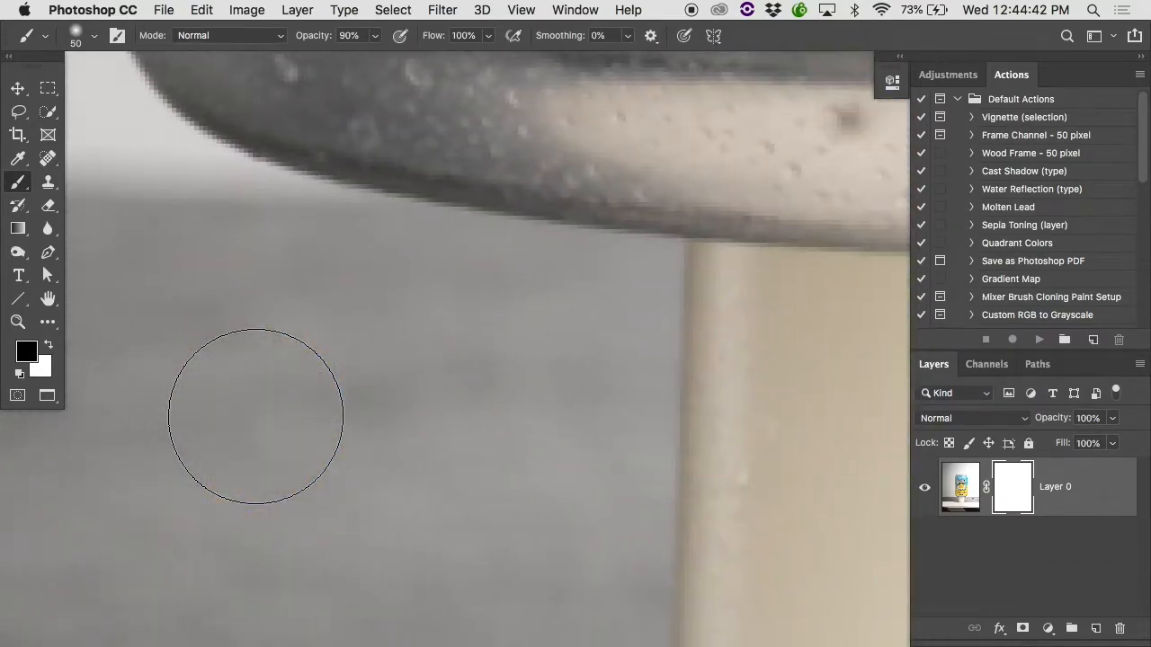
scroll(255, 417, right, 5)
mouse_move(560, 347)
mouse_down()
mouse_move(537, 424)
mouse_move(532, 495)
mouse_move(197, 438)
mouse_move(600, 393)
mouse_move(294, 330)
mouse_move(663, 329)
mouse_up()
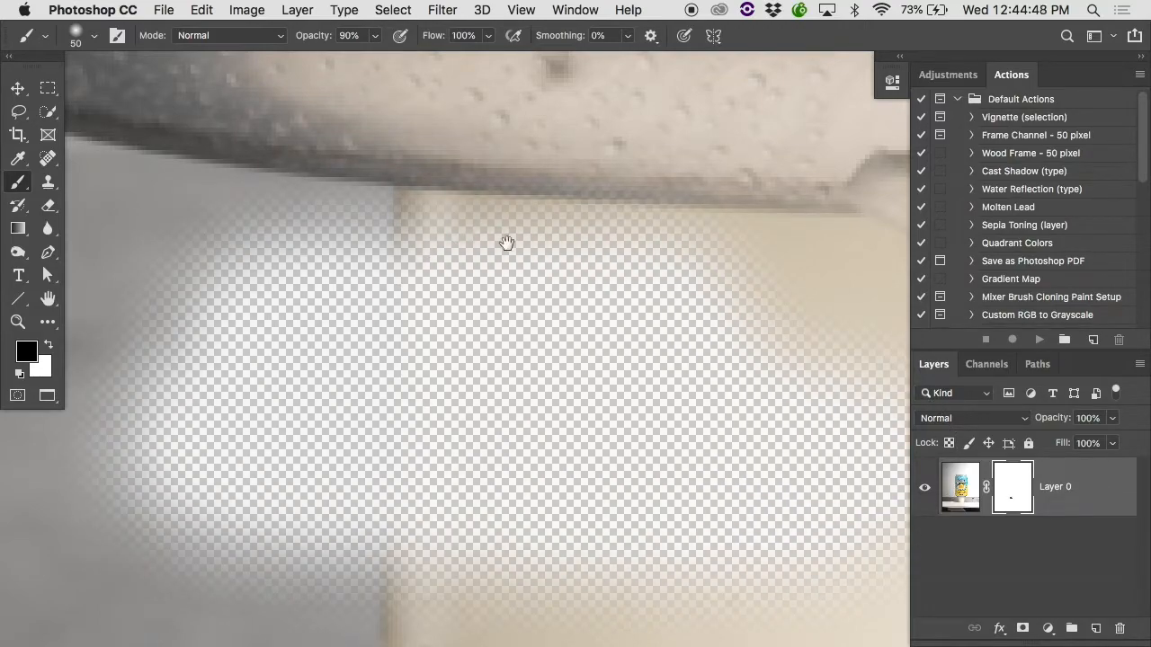
key(super+z)
mouse_move(663, 364)
mouse_down()
mouse_move(248, 350)
mouse_move(467, 332)
mouse_move(383, 285)
mouse_move(518, 252)
mouse_move(351, 257)
mouse_move(853, 304)
mouse_move(834, 314)
mouse_move(807, 239)
mouse_up()
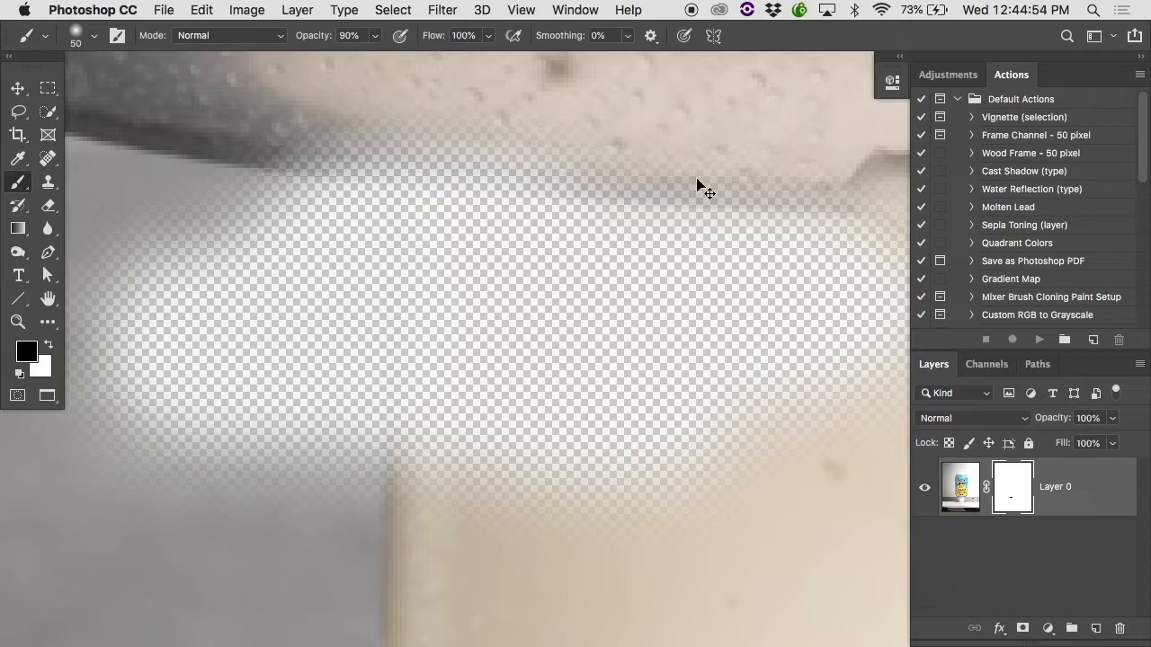
key(super+z)
Step: Reduce the brush size to 4, try masking along the can's base and beside the support, and undo both strokes
key(bracketleft)
key(bracketleft)
key(bracketleft)
key(bracketleft)
key(bracketleft)
key(bracketleft)
key(bracketleft)
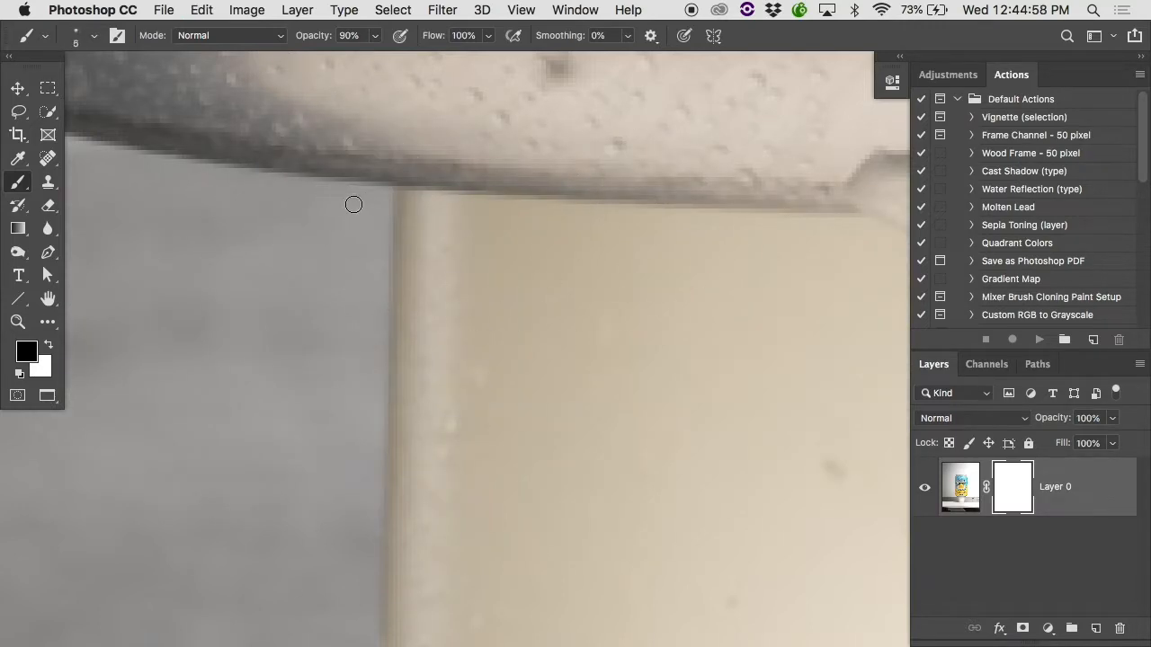
mouse_move(169, 177)
mouse_down()
mouse_move(321, 197)
mouse_move(215, 184)
mouse_move(447, 193)
mouse_up()
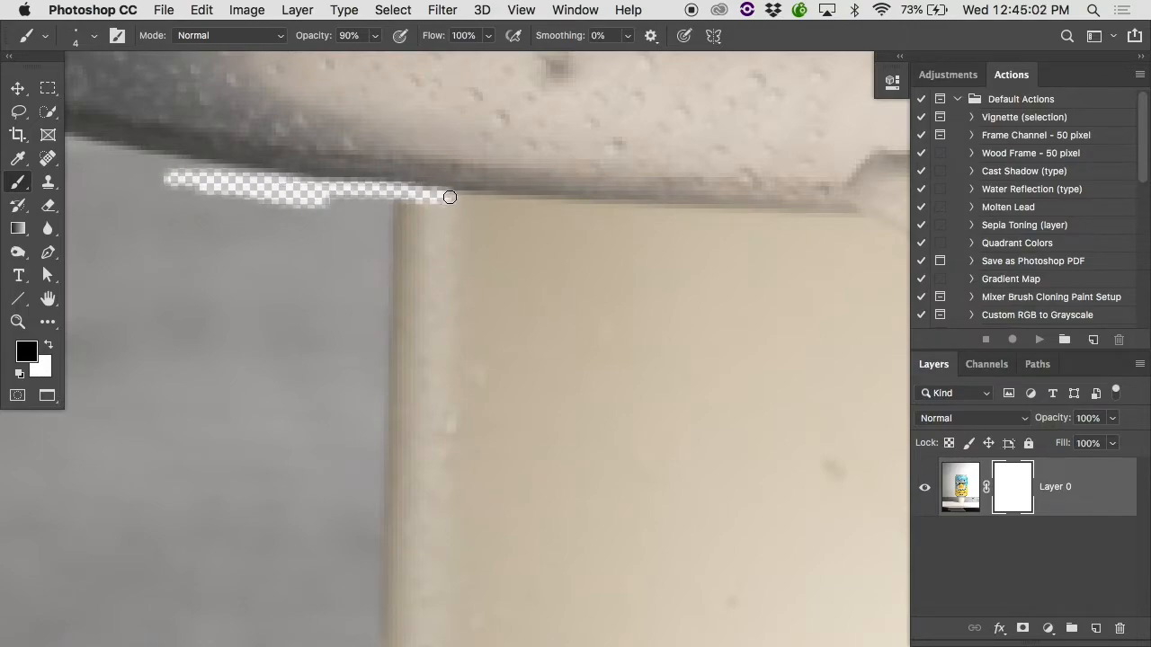
key(super+z)
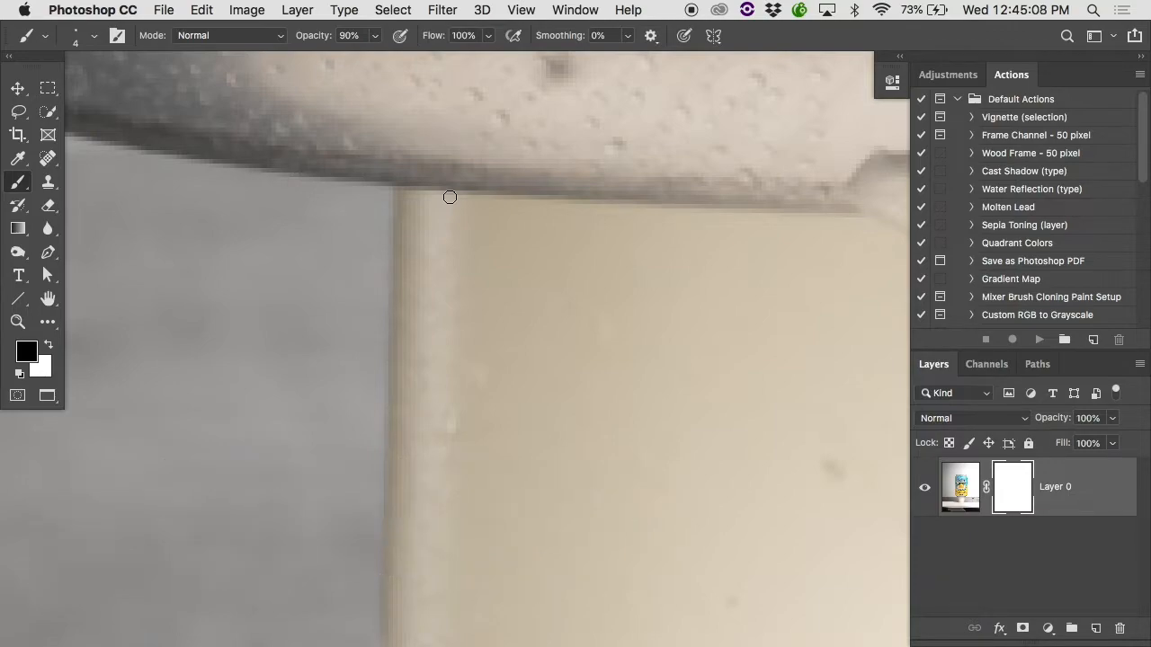
mouse_move(209, 201)
mouse_down()
mouse_move(356, 202)
mouse_move(233, 268)
mouse_move(379, 273)
mouse_move(196, 317)
mouse_move(147, 412)
mouse_move(370, 449)
mouse_move(460, 549)
mouse_up()
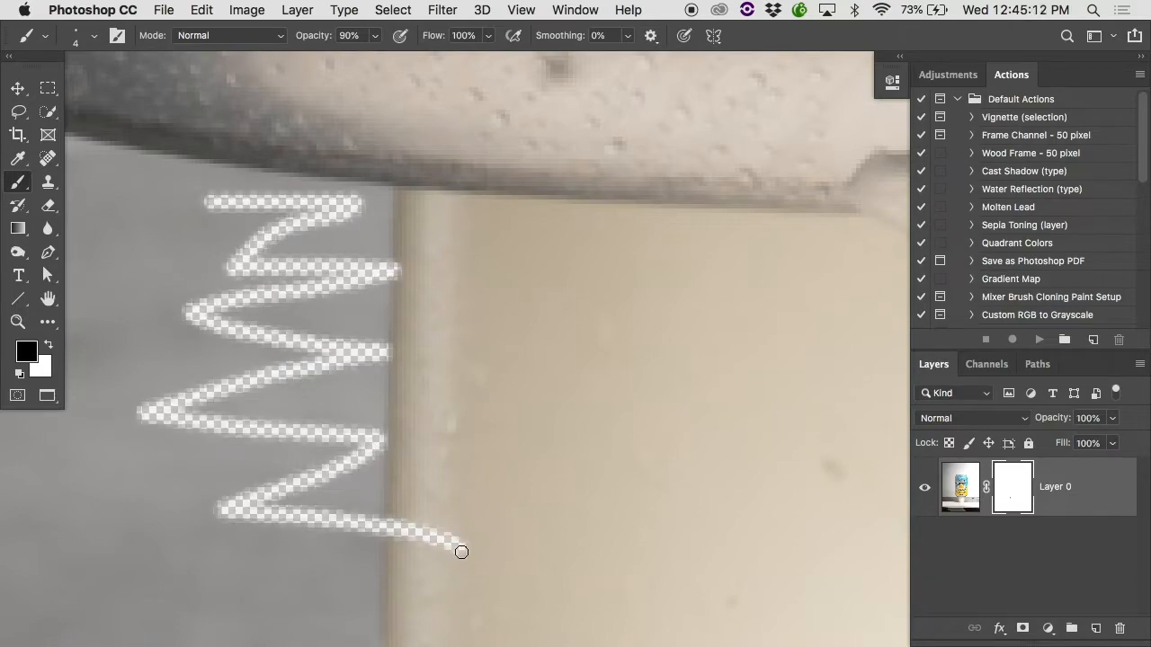
key(super+z)
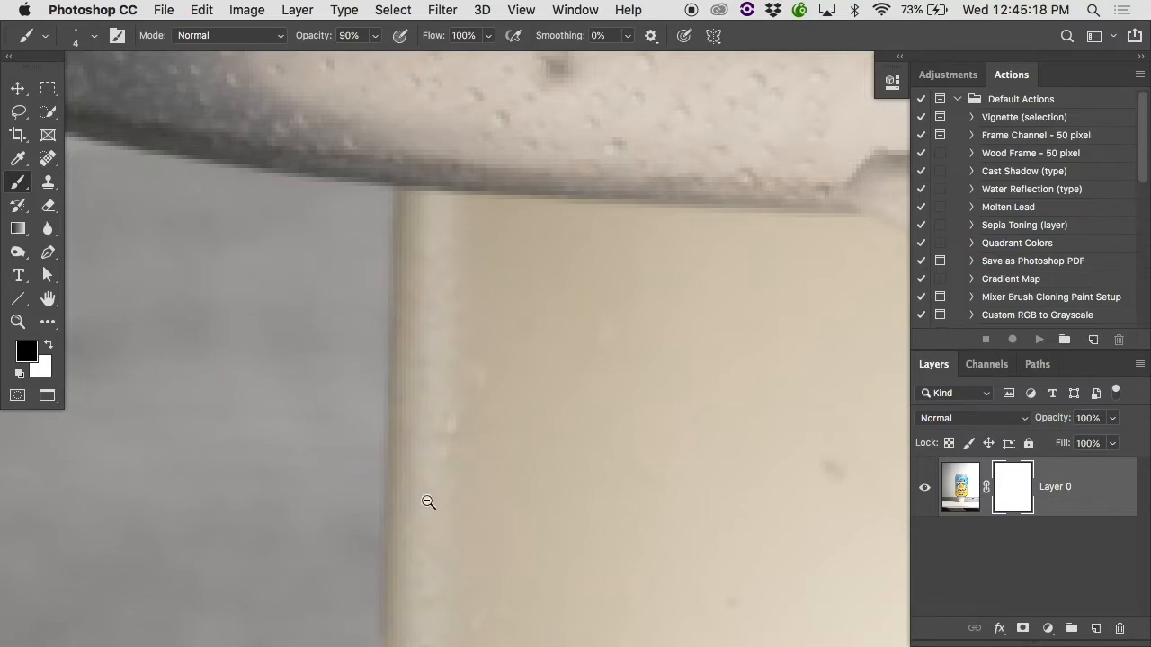
Step: Inspect the can photo's Red, Green and Blue channels one by one and return to the RGB composite
alt+click(424, 492)
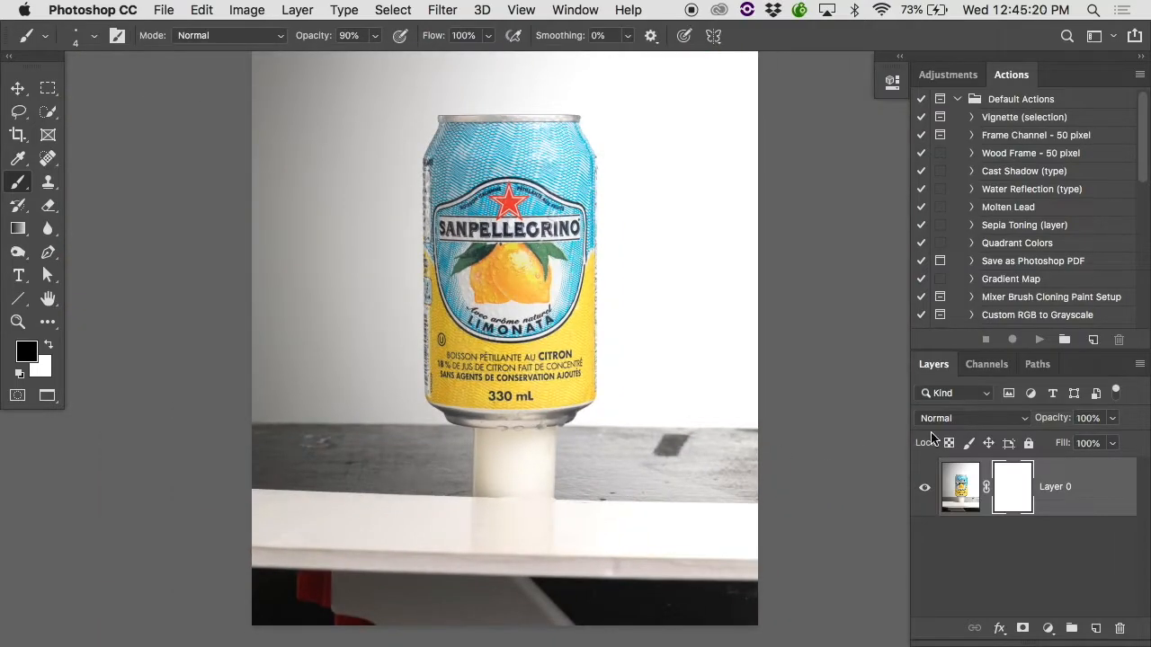
click(987, 364)
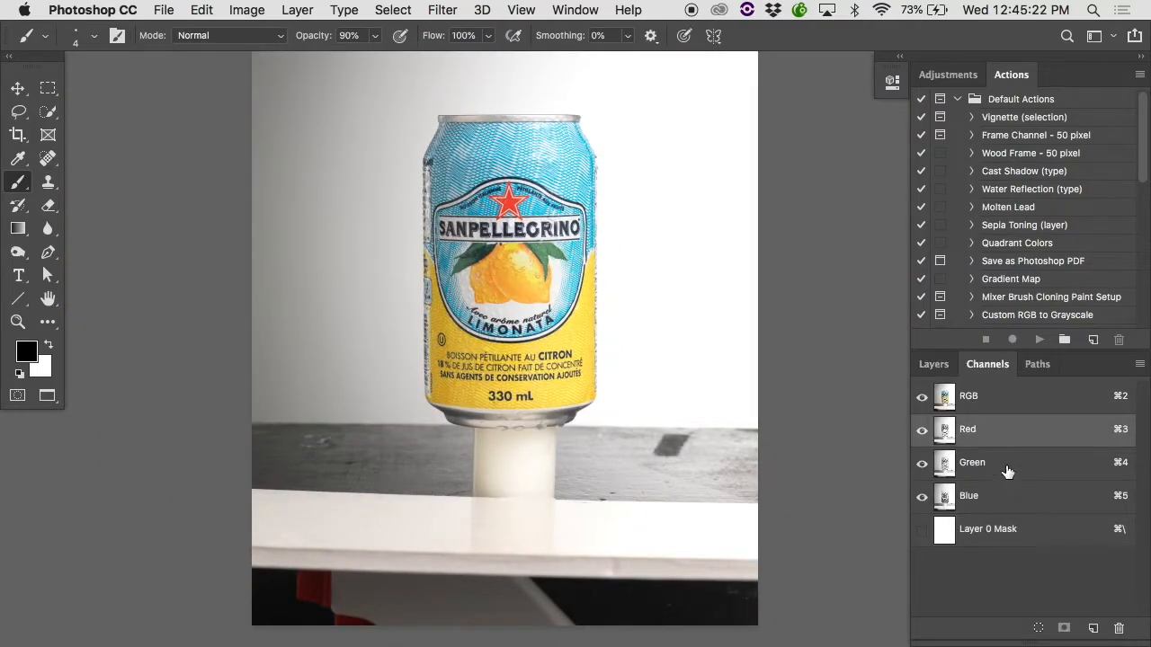
click(1007, 430)
click(1002, 463)
click(1007, 497)
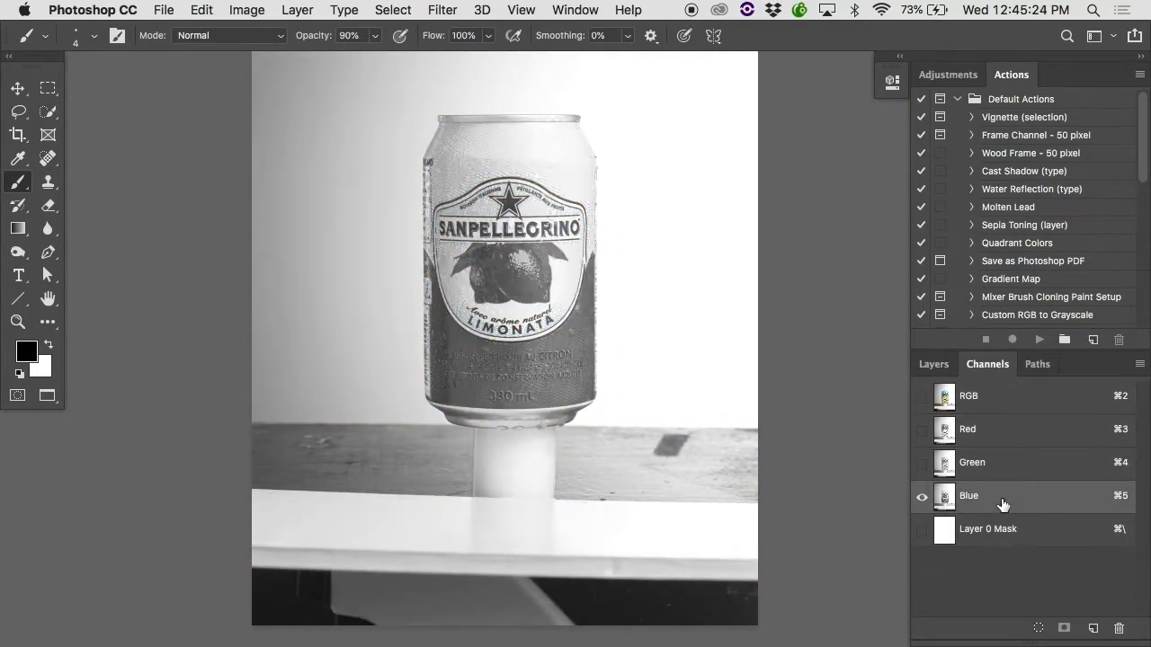
click(1005, 463)
click(1006, 432)
click(1004, 409)
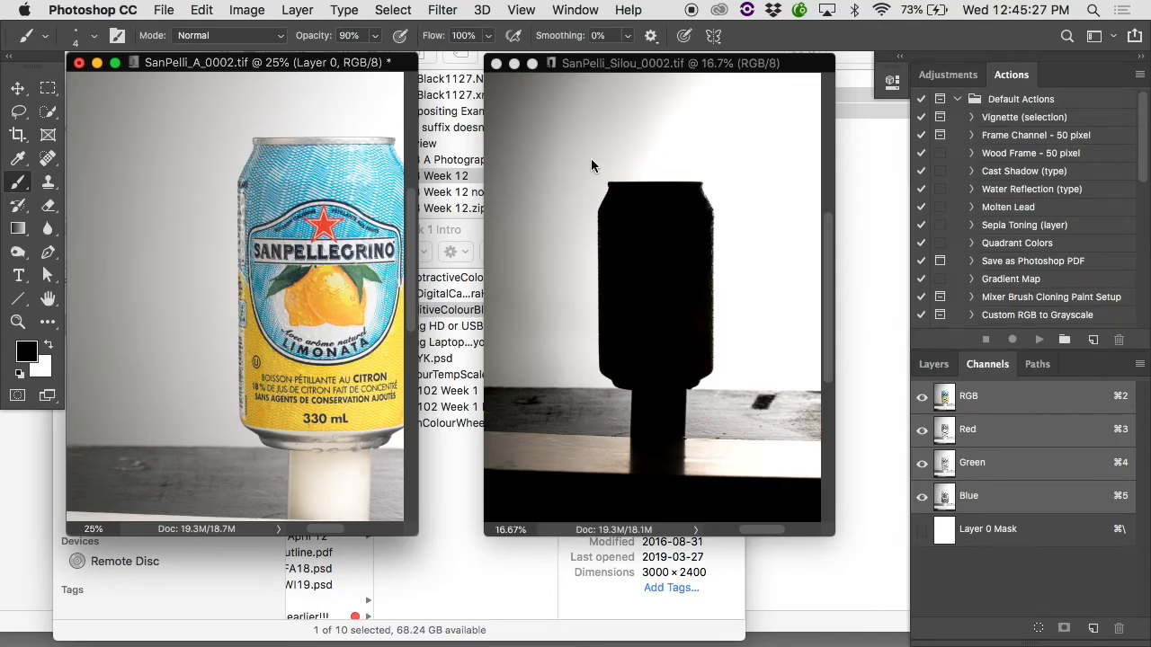
Step: Show the silhouette image full screen and magnify the can's textured right edge
drag(362, 248, 294, 236)
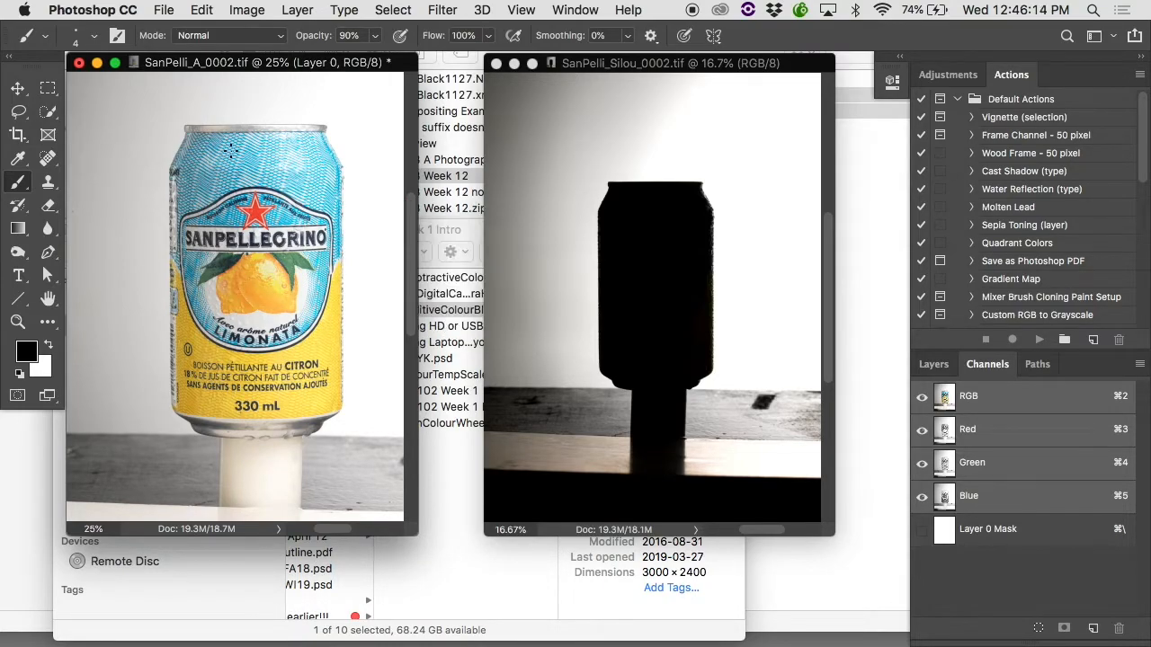
key(f)
mouse_move(1150, 0)
click(858, 147)
key(f)
super+click(625, 342)
super+click(626, 342)
super+click(626, 342)
drag(632, 261, 314, 506)
drag(456, 328, 571, 324)
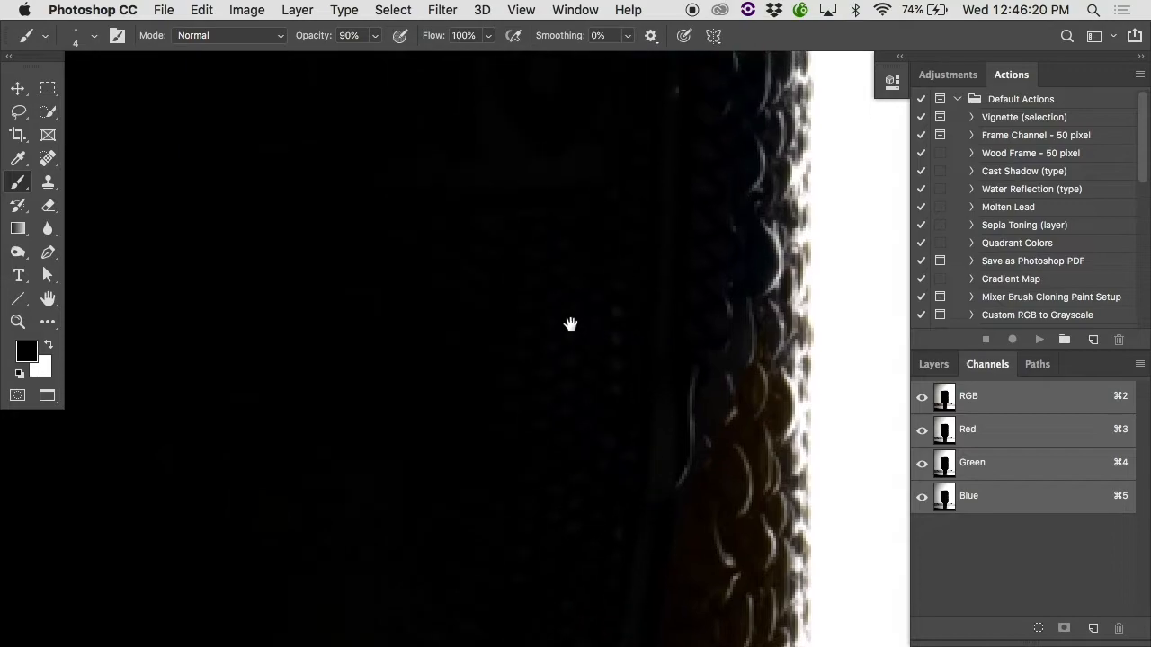
Step: Compare the silhouette image's Red, Green and Blue channels at the can's edge and examine the label area in Blue
click(979, 433)
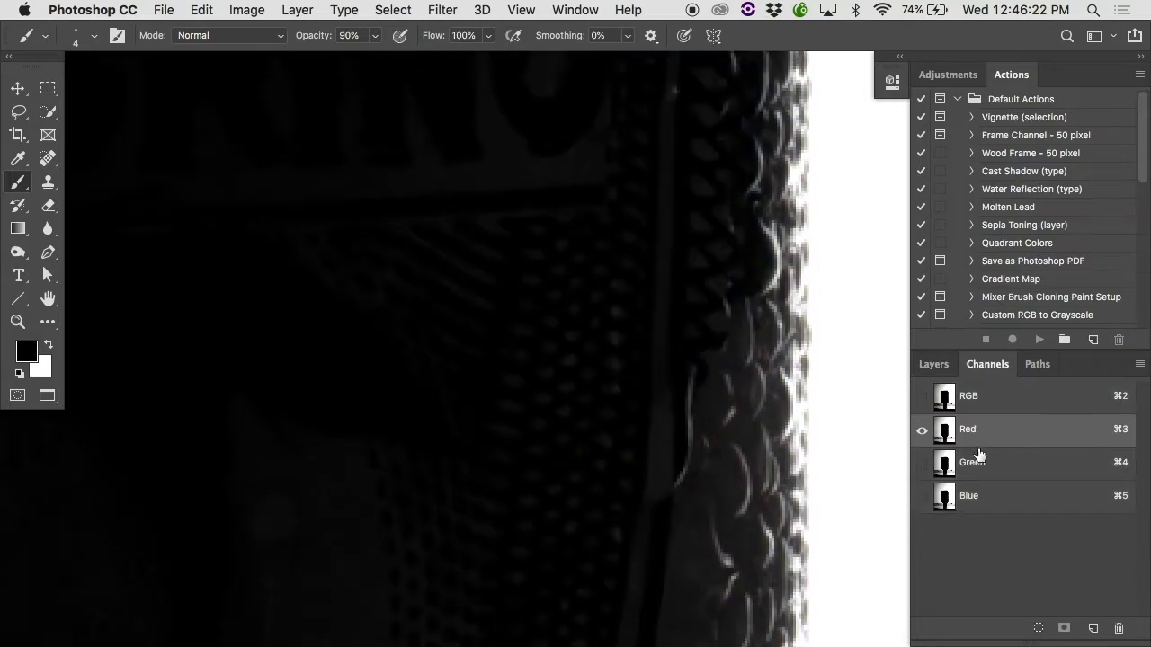
click(979, 466)
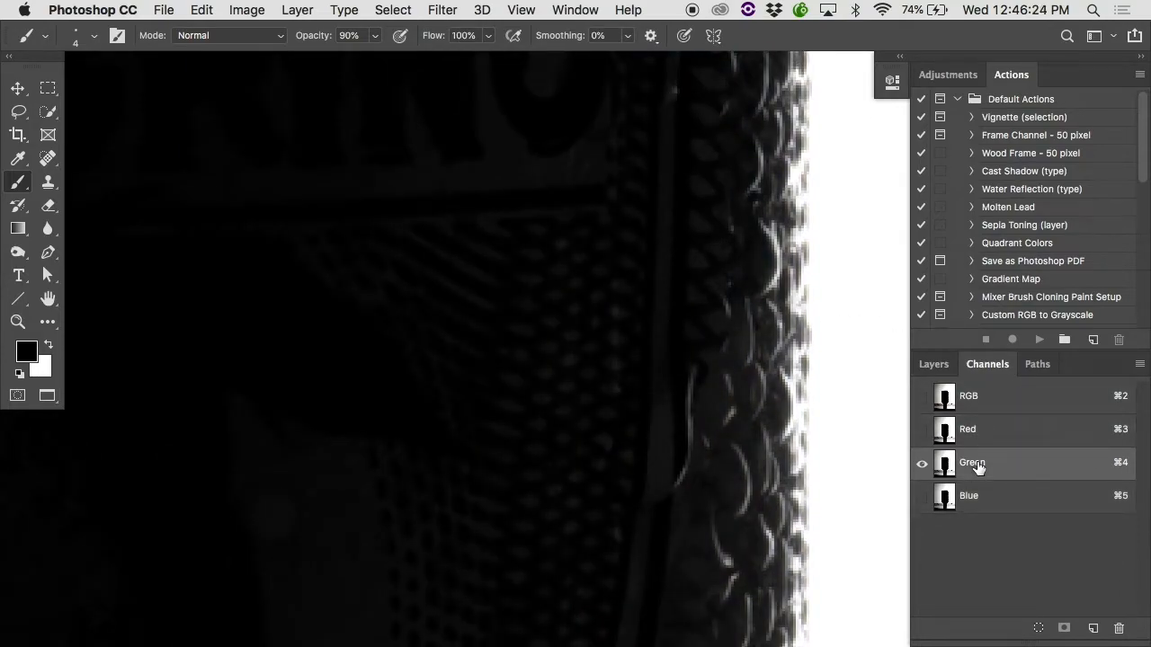
click(975, 502)
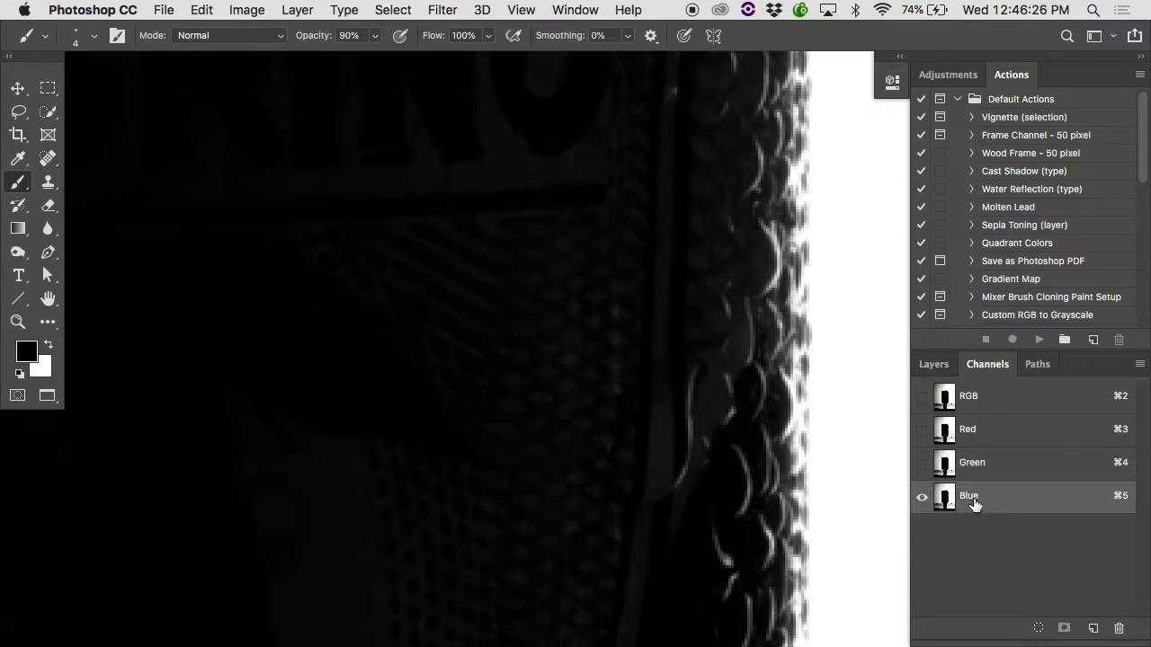
scroll(630, 390, left, 5)
scroll(628, 390, left, 3)
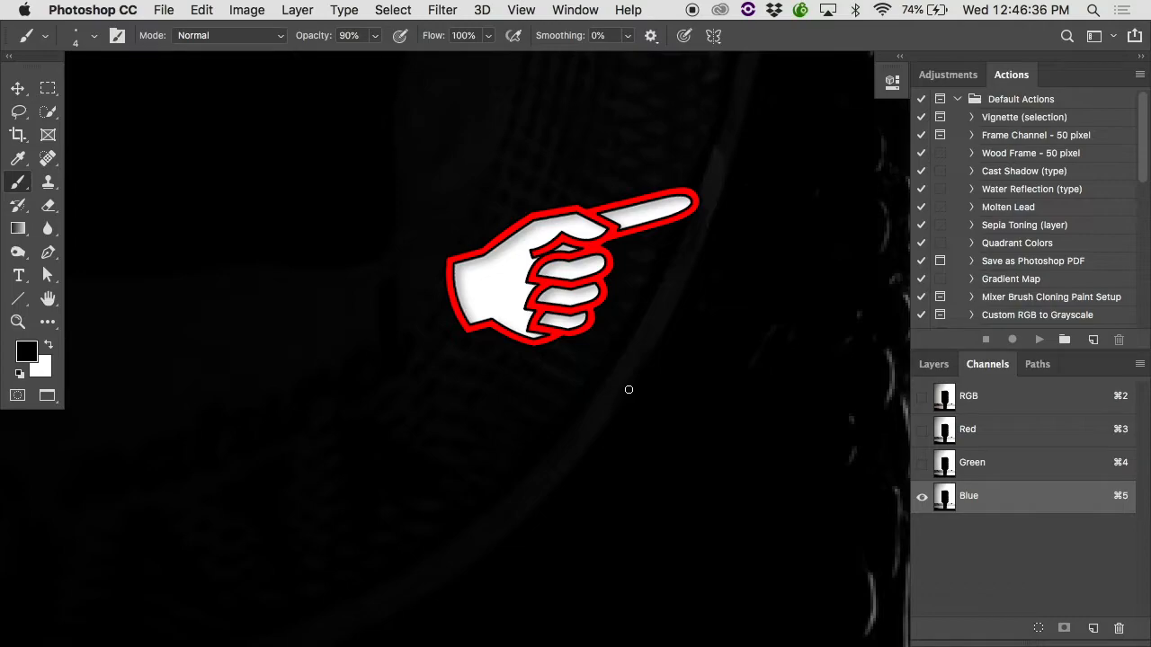
Step: Examine the silhouette's Blue channel along the can's left edge and upper part
scroll(629, 389, left, 12)
scroll(629, 389, right, 4)
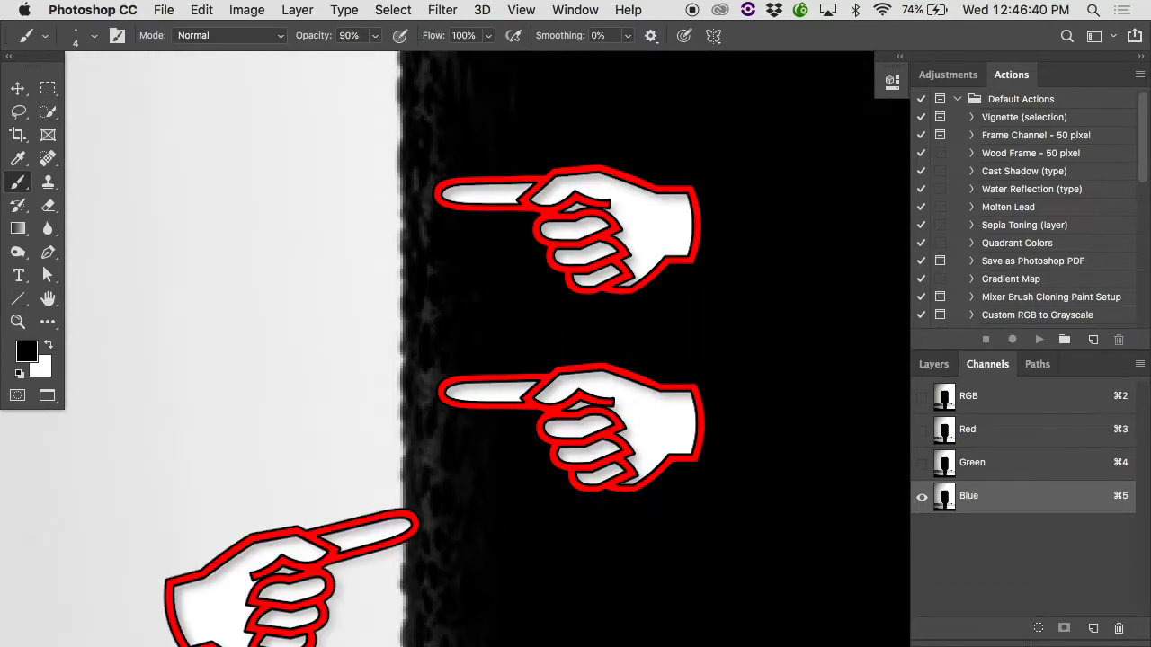
scroll(628, 389, left, 6)
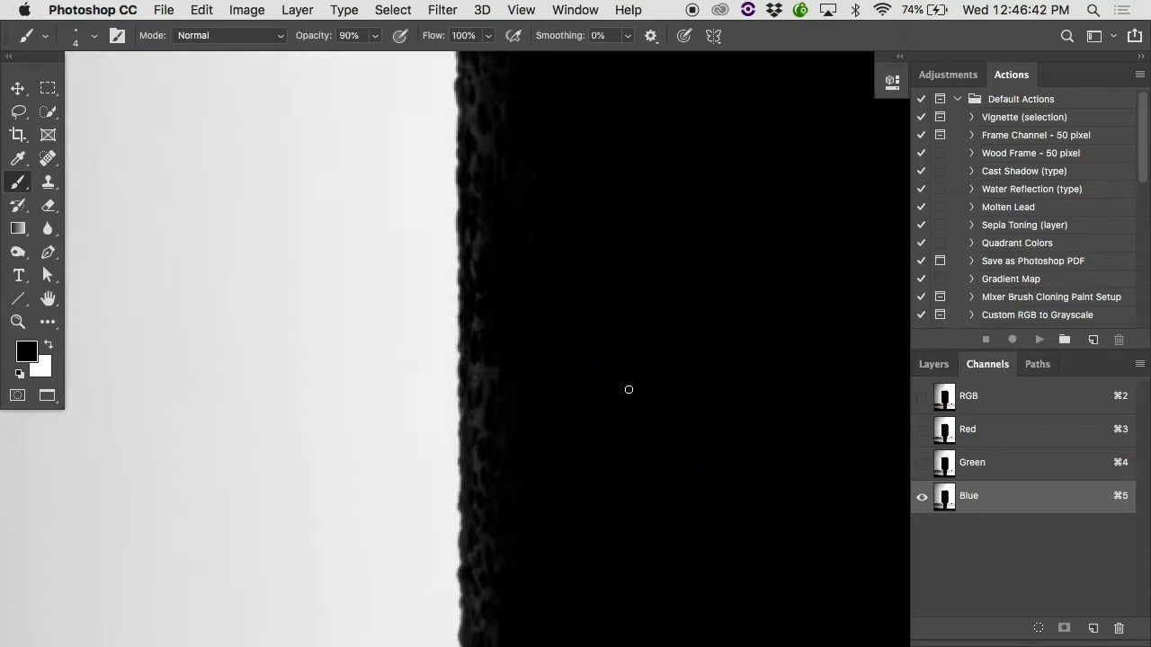
scroll(629, 390, down, 3)
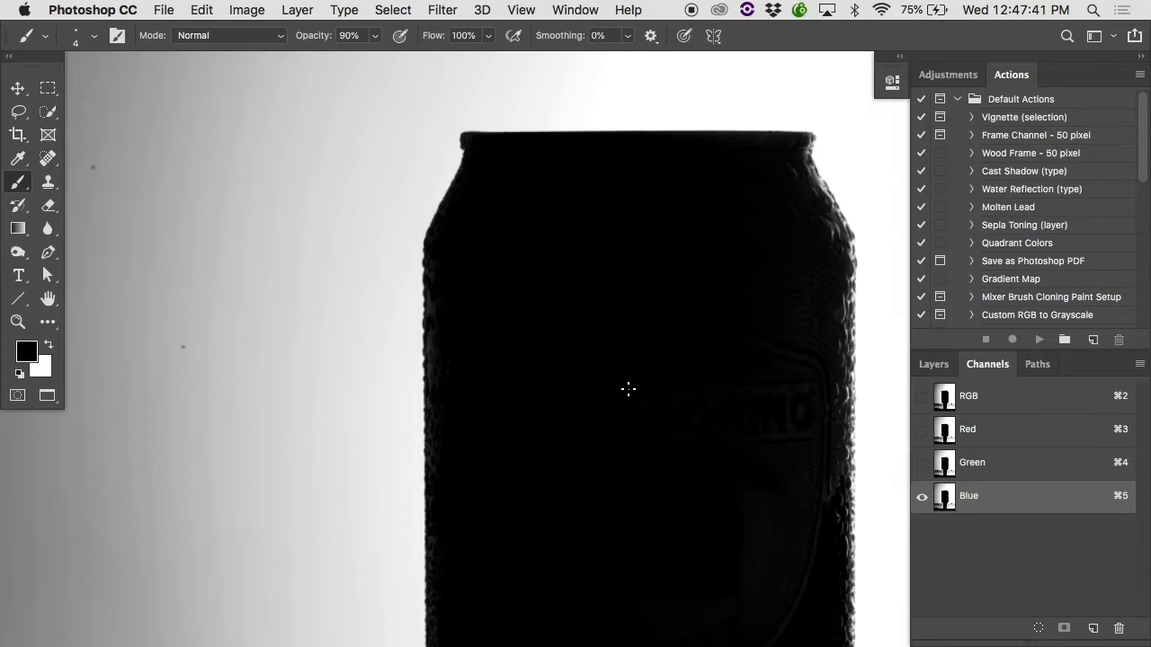
Step: Show the silhouette's RGB composite and view the Red, Green and Blue channels in turn
click(575, 9)
click(1005, 410)
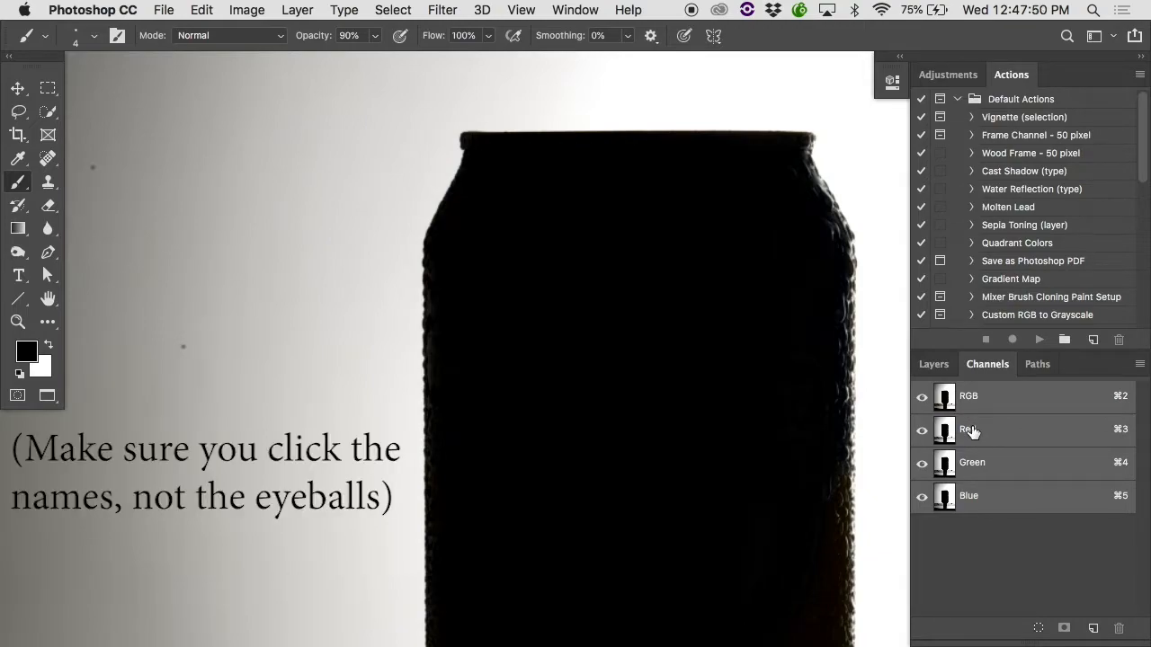
click(971, 431)
click(980, 461)
click(978, 498)
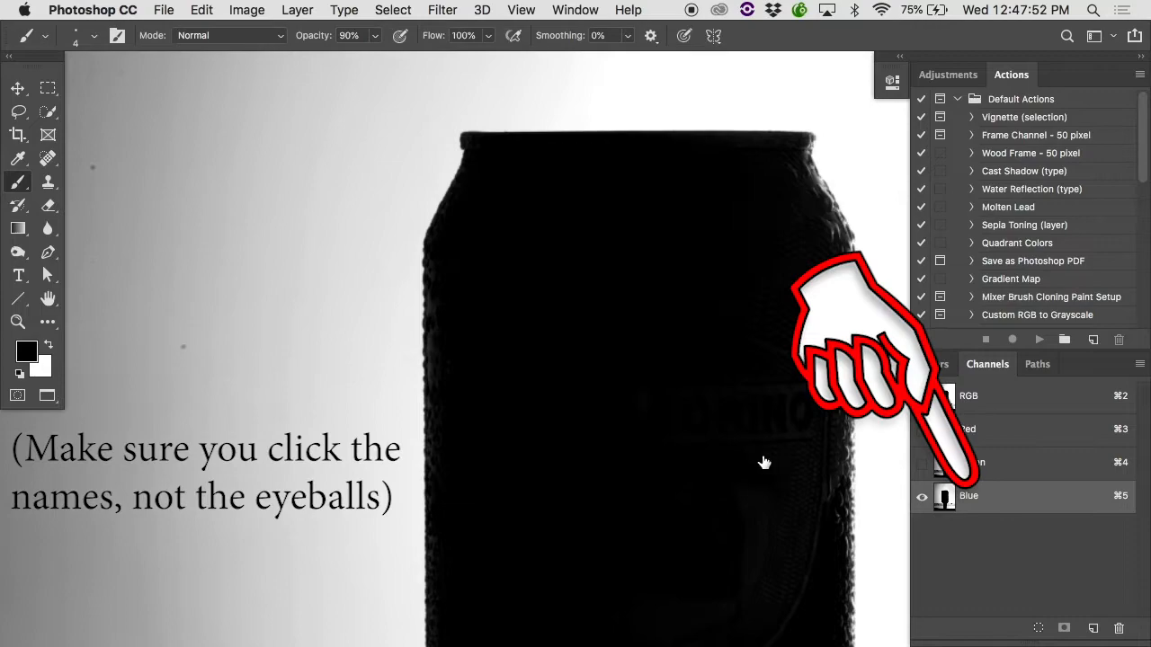
Step: Compare the Blue, Green and Red channels around the can's lower half and base, returning to Blue for the whole can
key(super+minus)
scroll(752, 456, down, 2)
scroll(752, 456, right, 2)
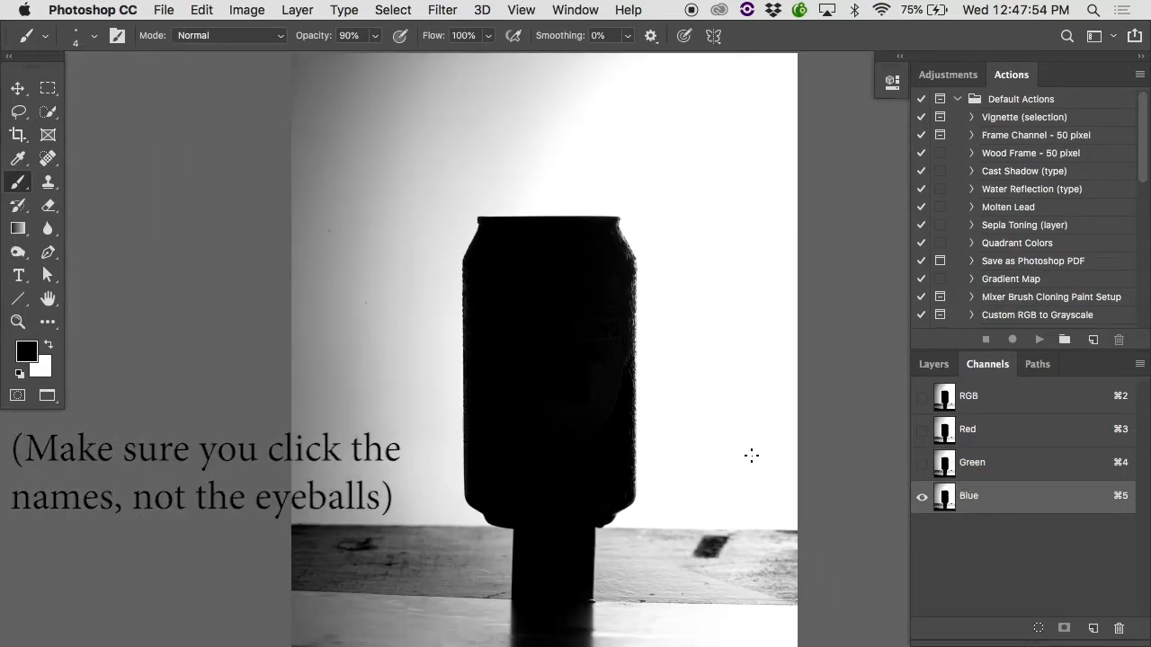
key(super+plus)
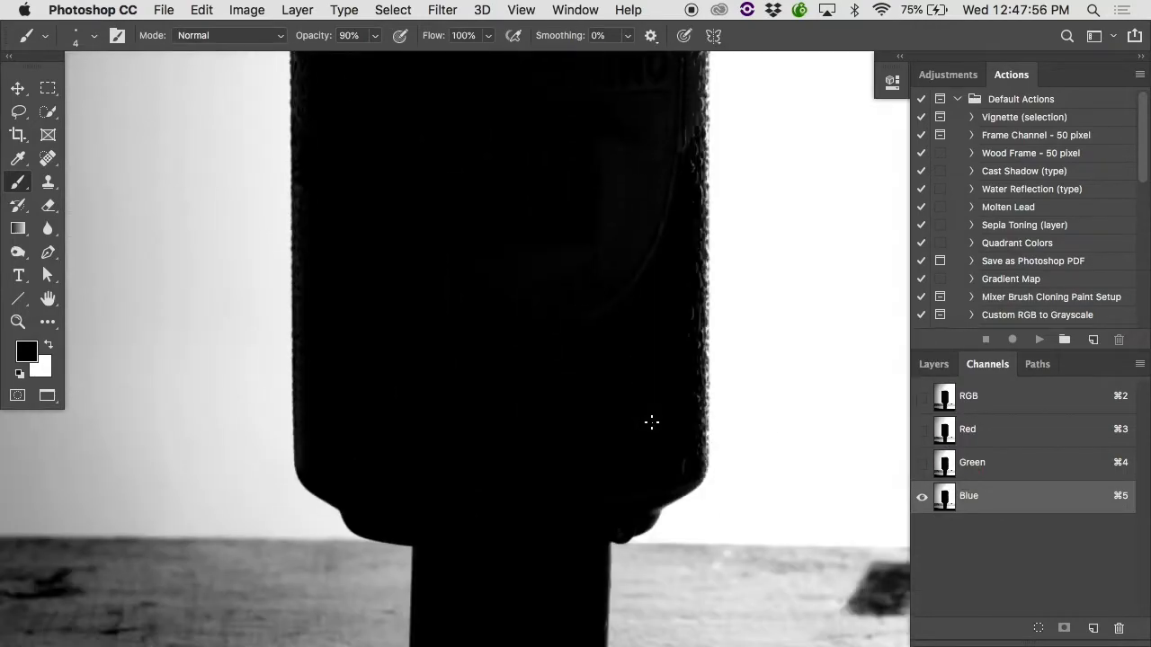
click(1008, 477)
click(1009, 436)
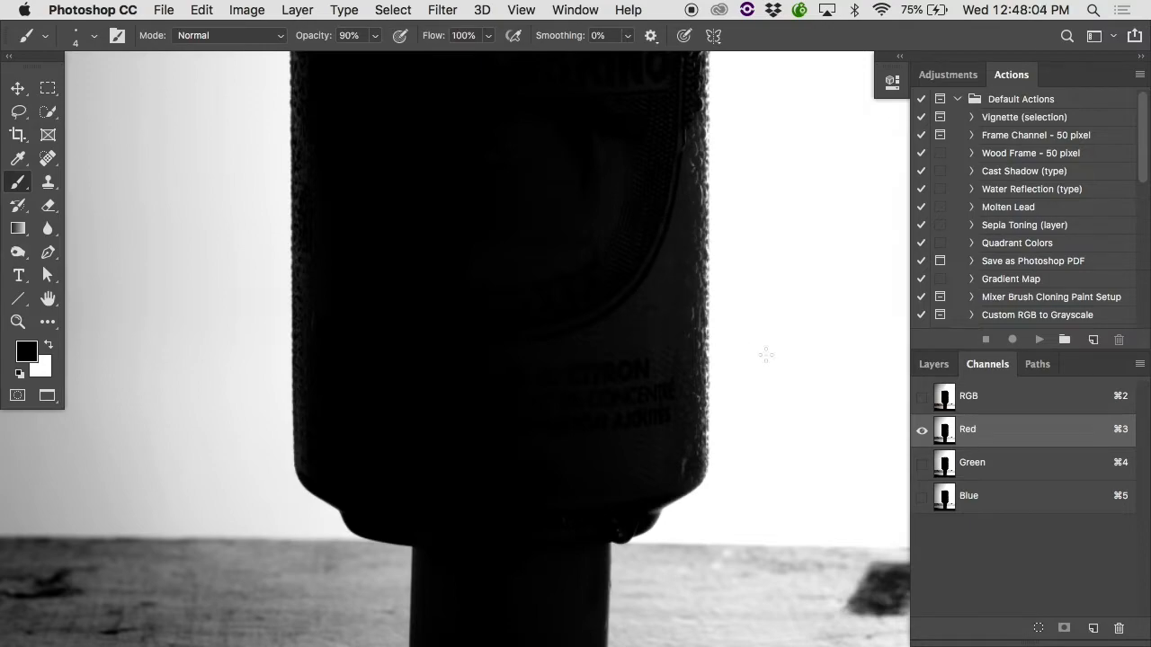
click(976, 499)
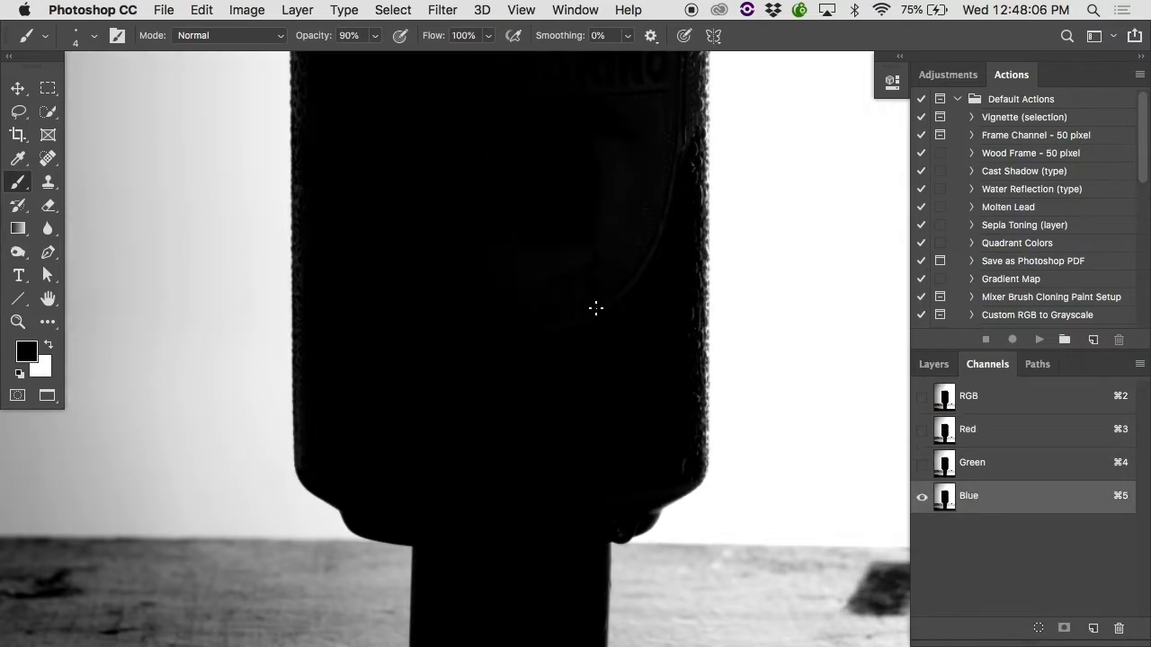
scroll(596, 309, left, 3)
scroll(597, 309, down, 3)
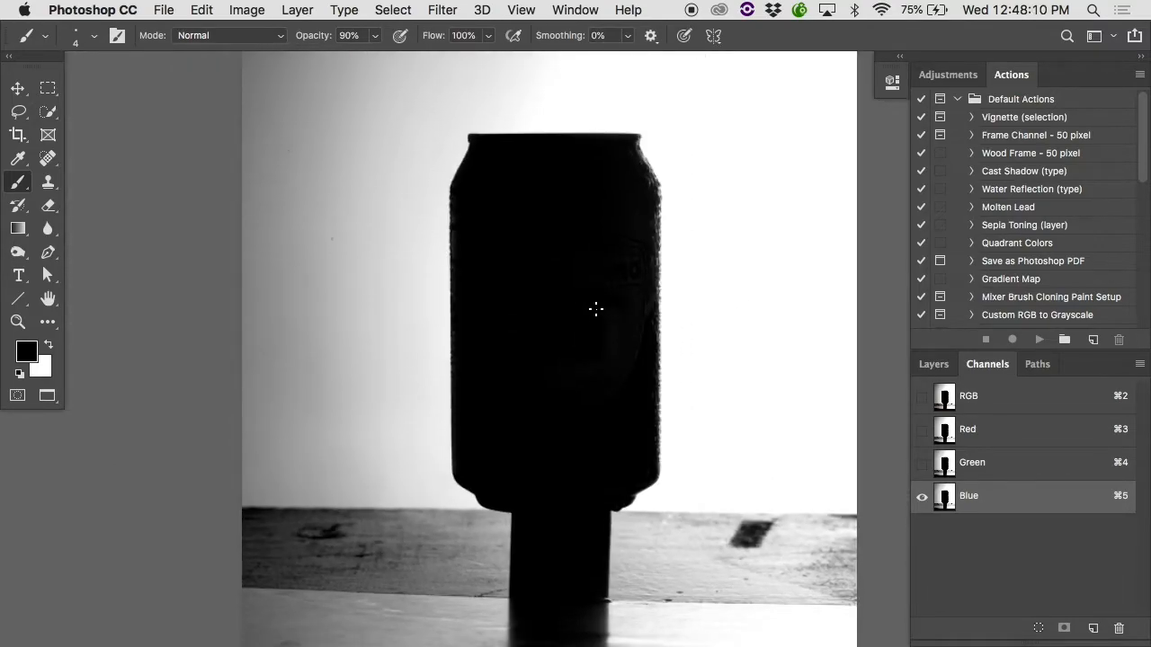
scroll(597, 309, up, 1)
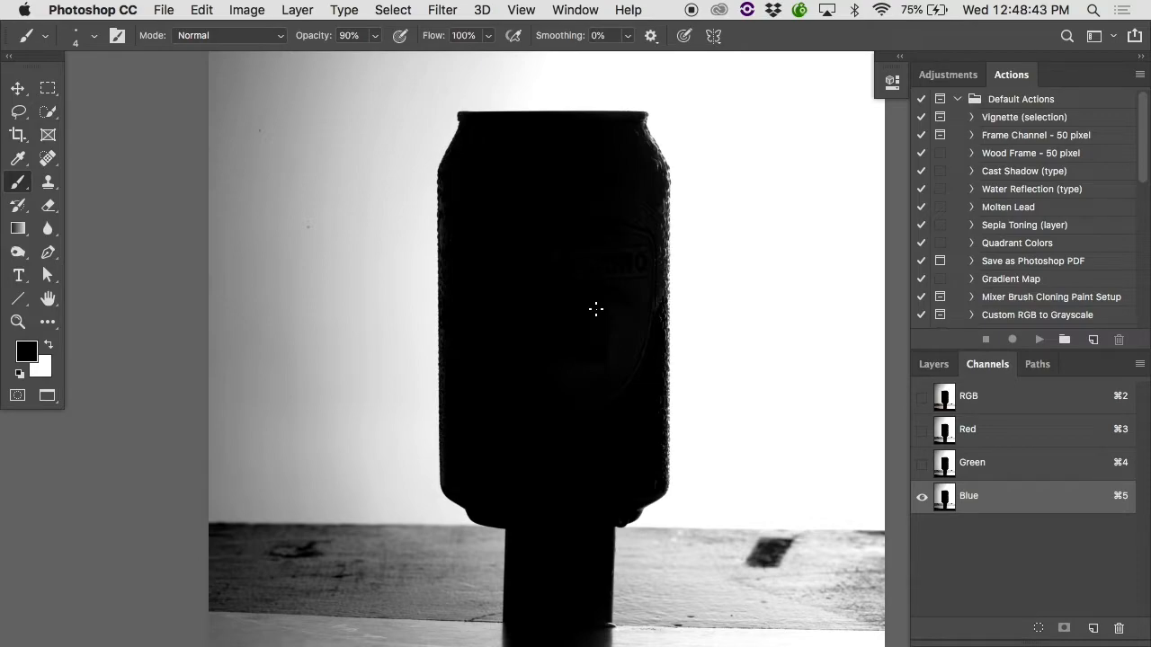
Step: Duplicate the Blue channel, view the copy on its own, and delete it
right_click(971, 493)
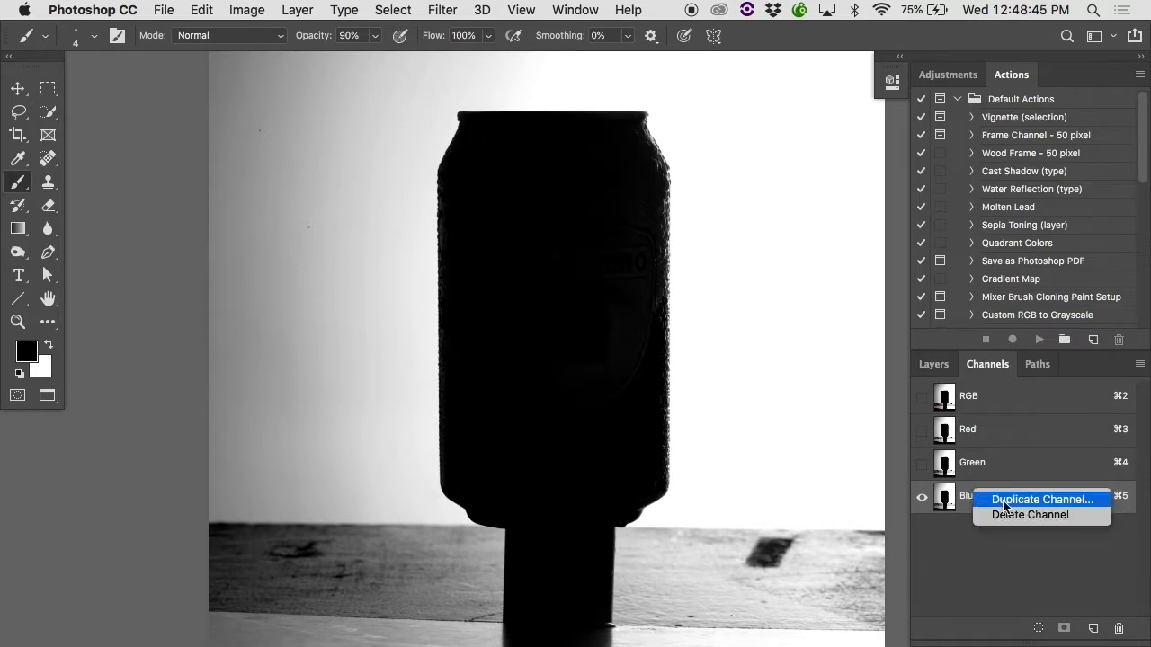
click(1003, 500)
key(Return)
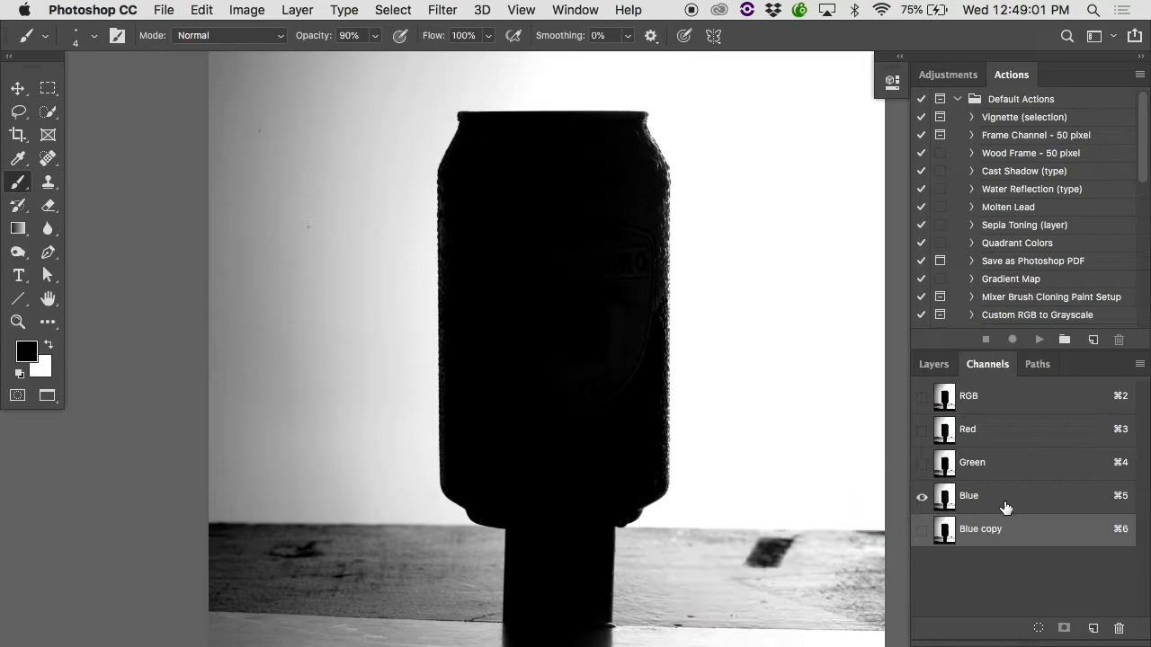
click(923, 531)
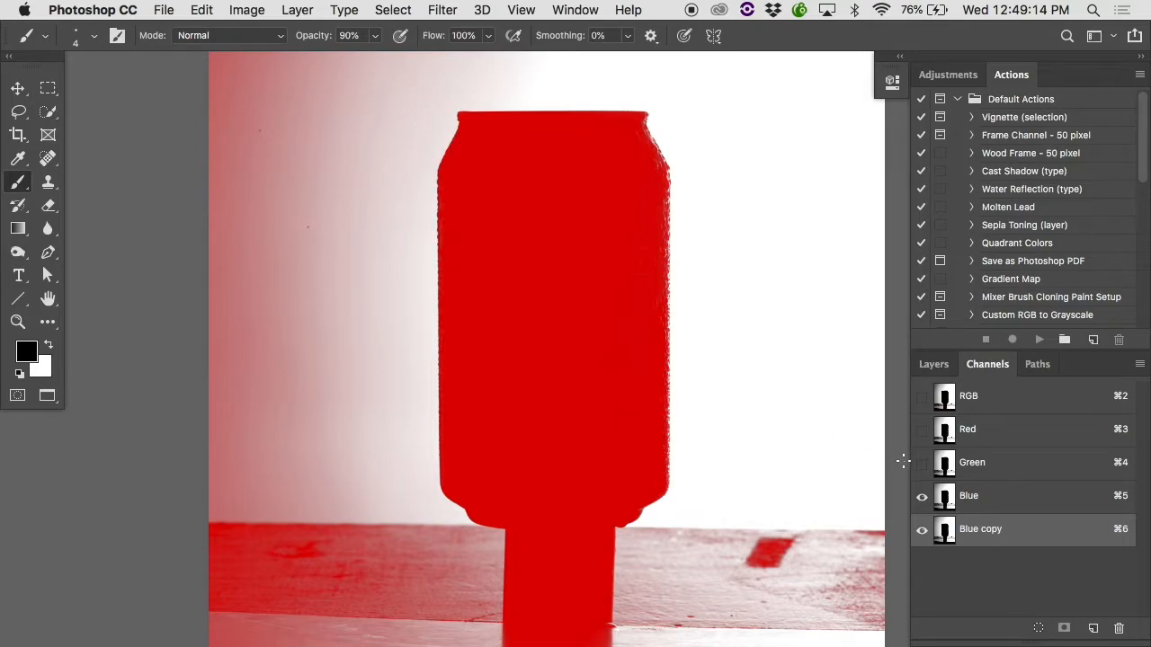
click(922, 495)
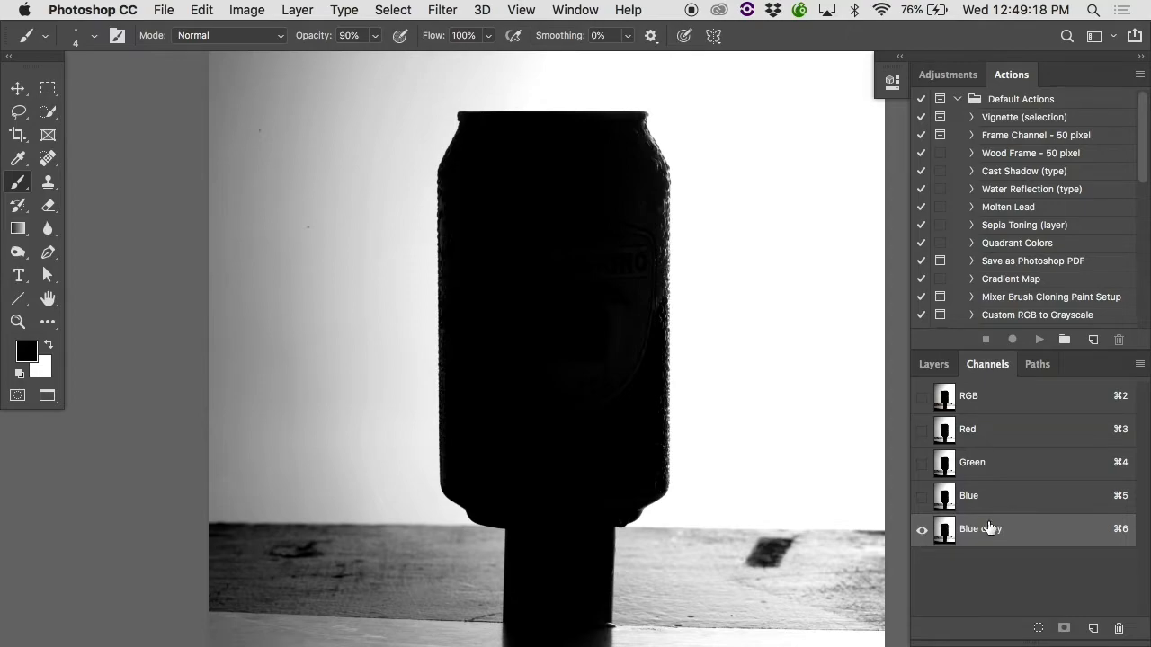
drag(970, 529, 1119, 627)
click(974, 498)
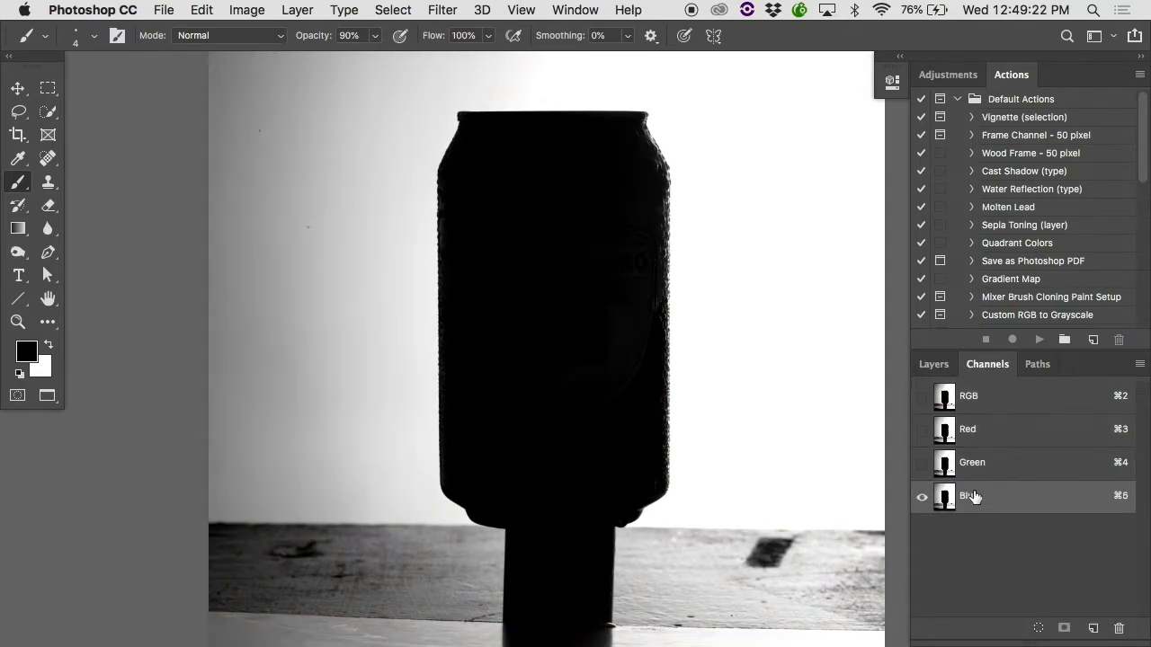
Step: Duplicate the Blue channel and raise the copy's black input level to 26 in Levels
drag(975, 498, 1093, 633)
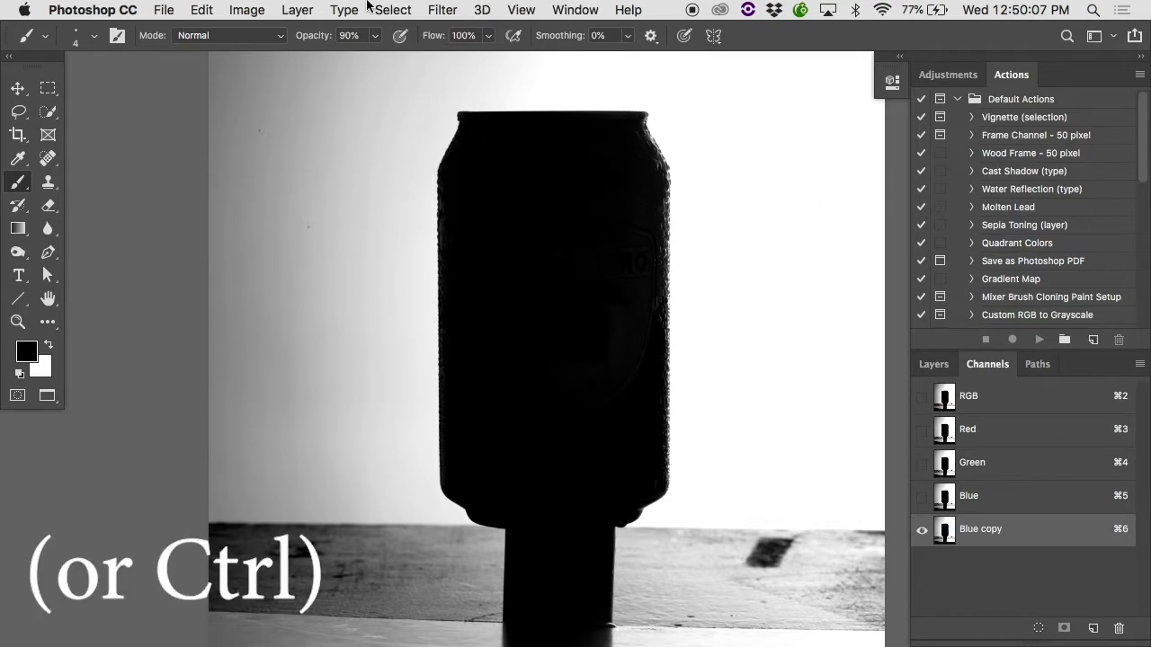
click(247, 10)
mouse_move(286, 59)
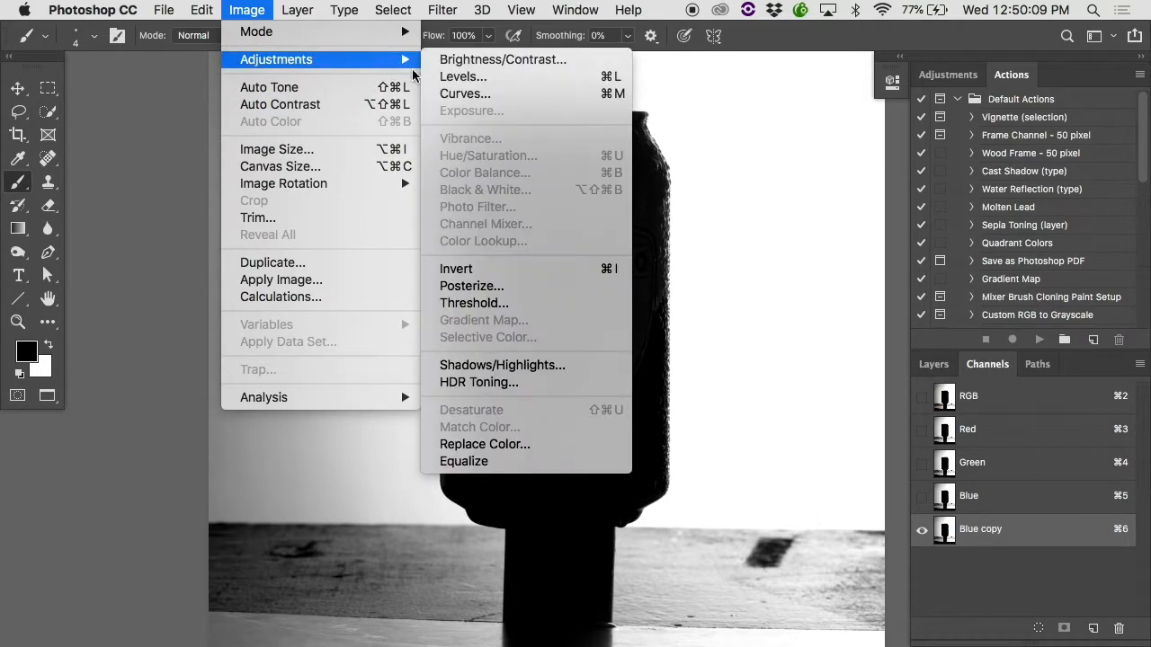
click(606, 77)
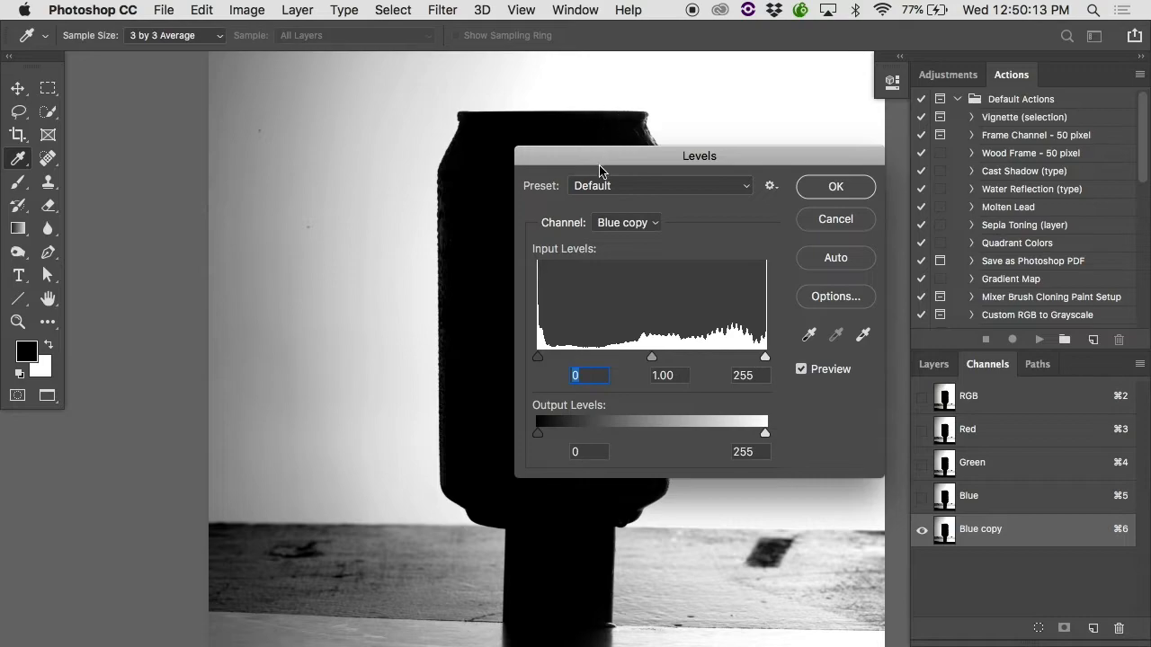
scroll(423, 162, right, 5)
scroll(424, 163, right, 1)
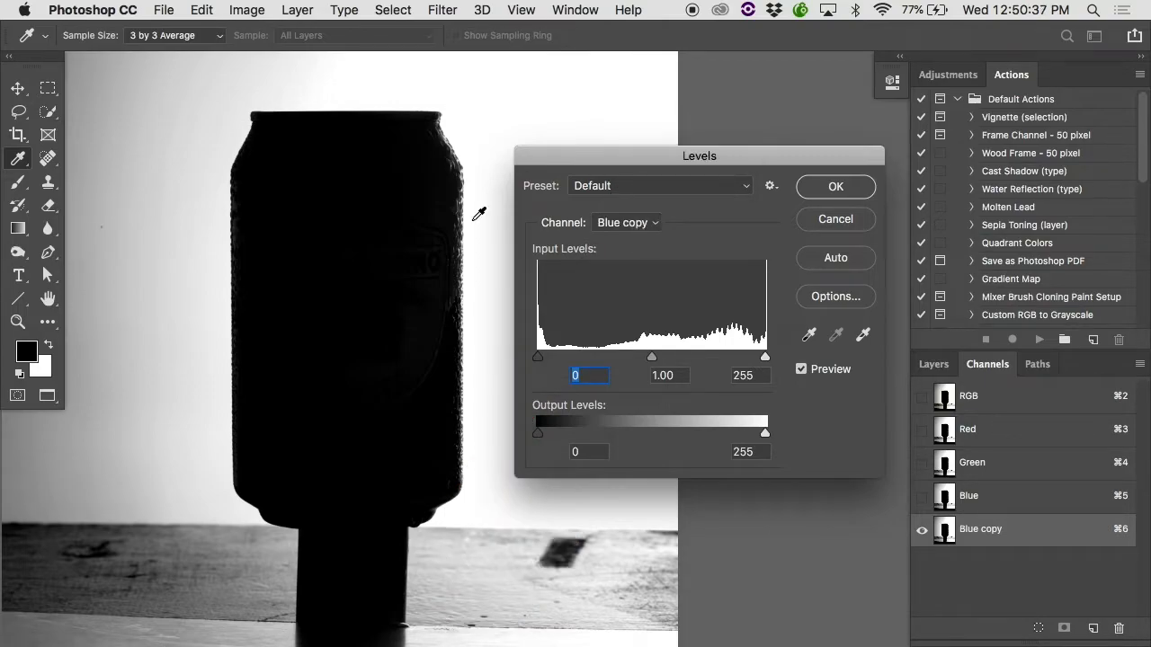
drag(537, 358, 550, 359)
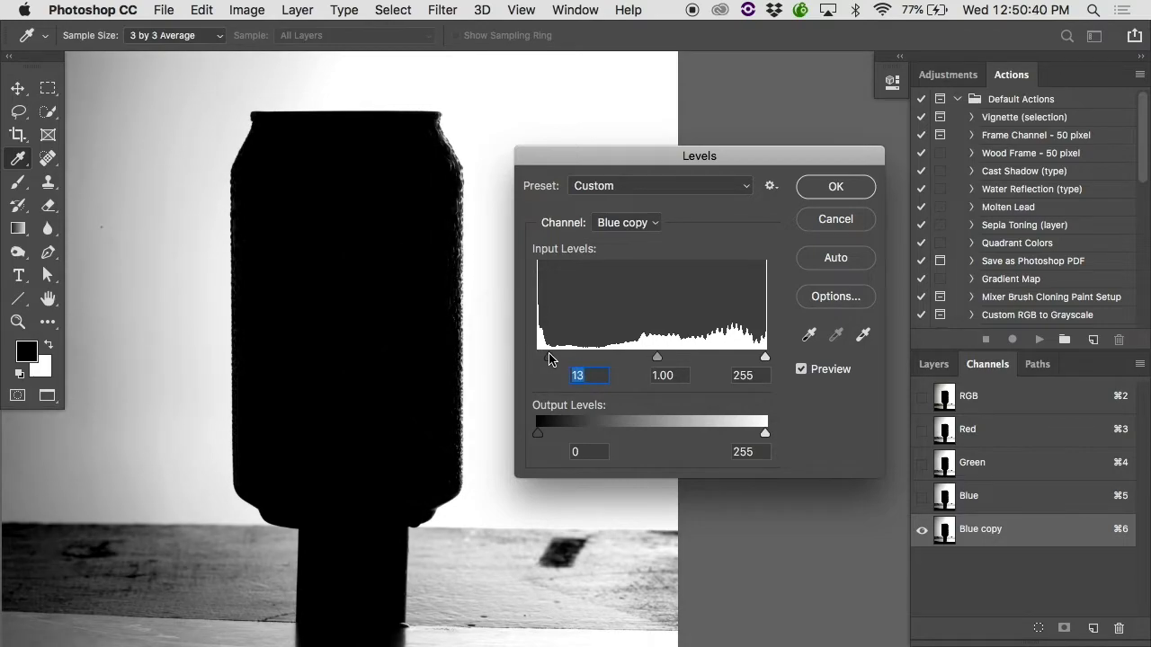
super+click(155, 345)
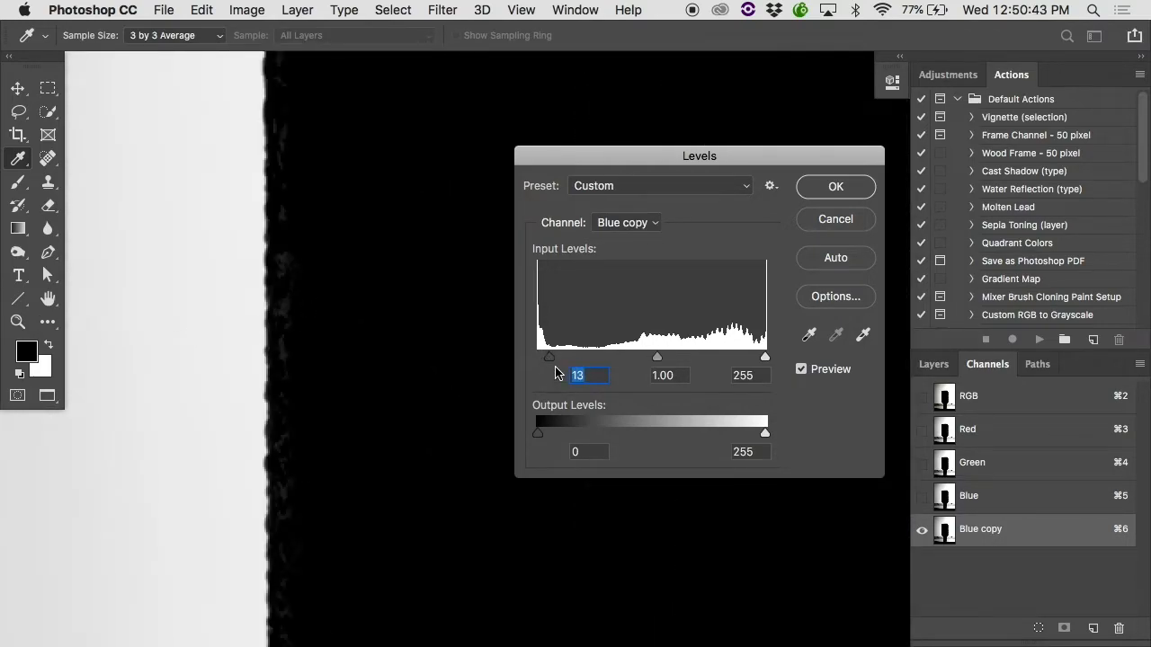
drag(550, 358, 562, 361)
Step: Lower the white input level to whiten the backdrop around the can and apply the Levels adjustment
scroll(398, 335, down, 5)
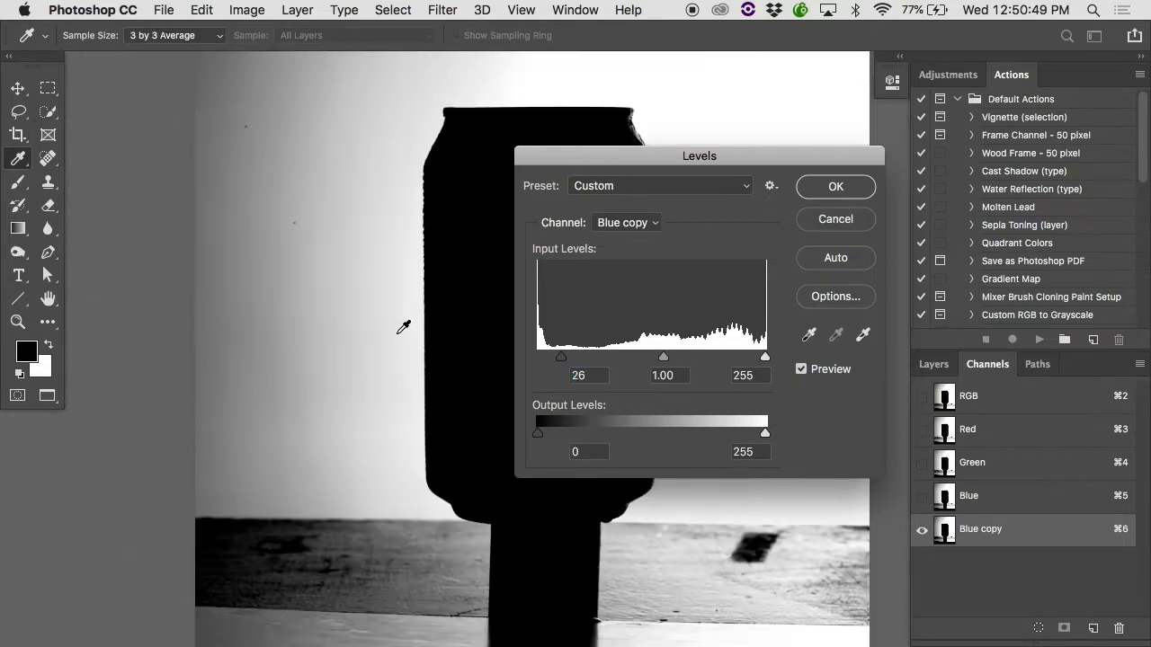
scroll(402, 327, right, 4)
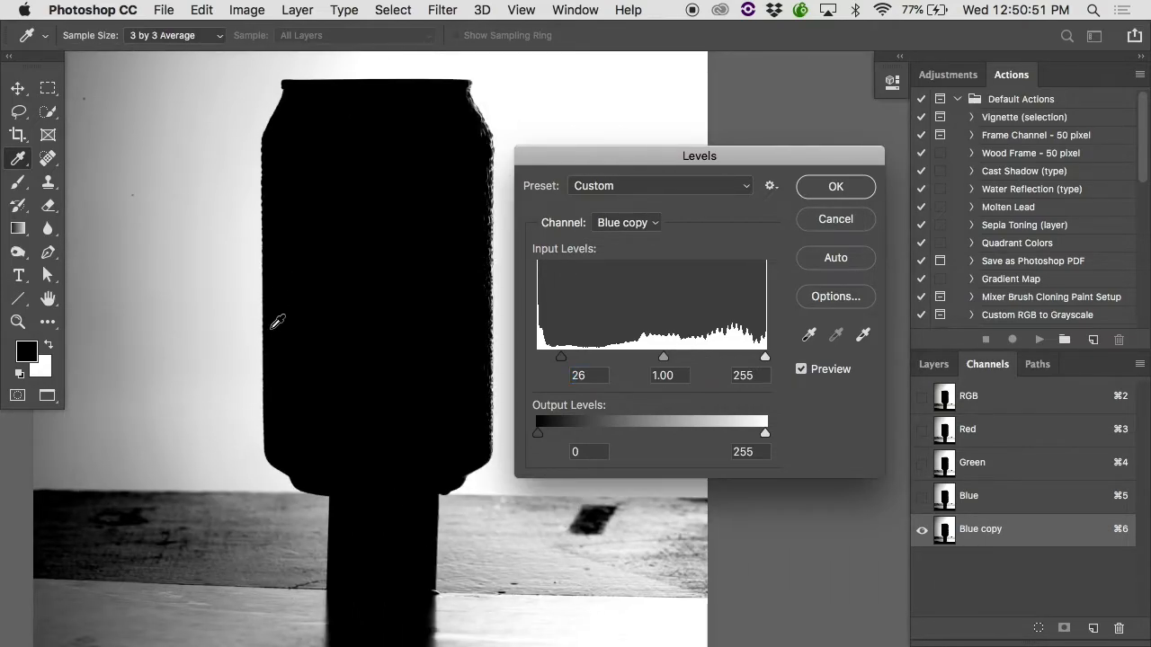
scroll(247, 301, up, 3)
scroll(247, 302, left, 1)
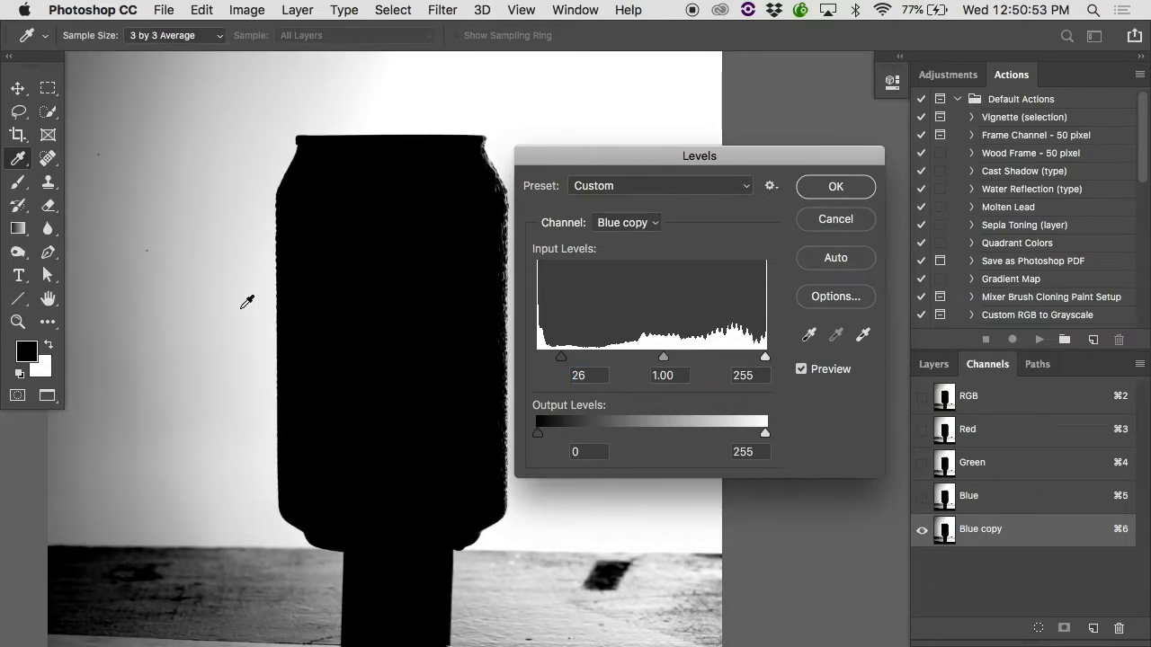
scroll(325, 297, up, 4)
scroll(324, 297, left, 1)
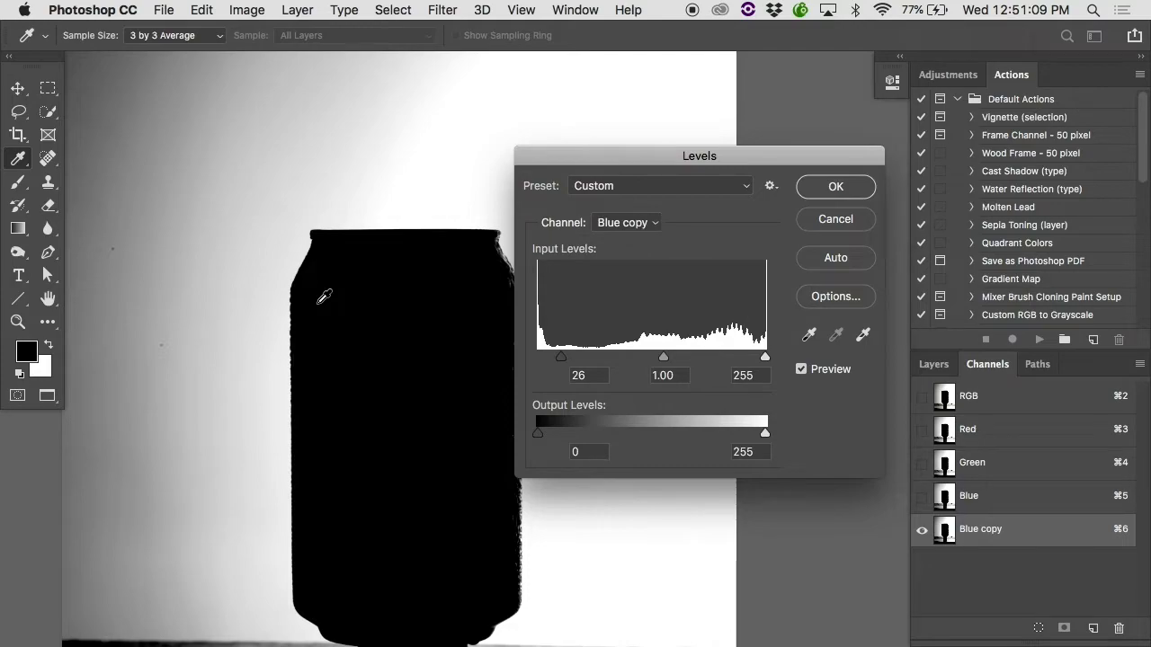
drag(765, 358, 723, 349)
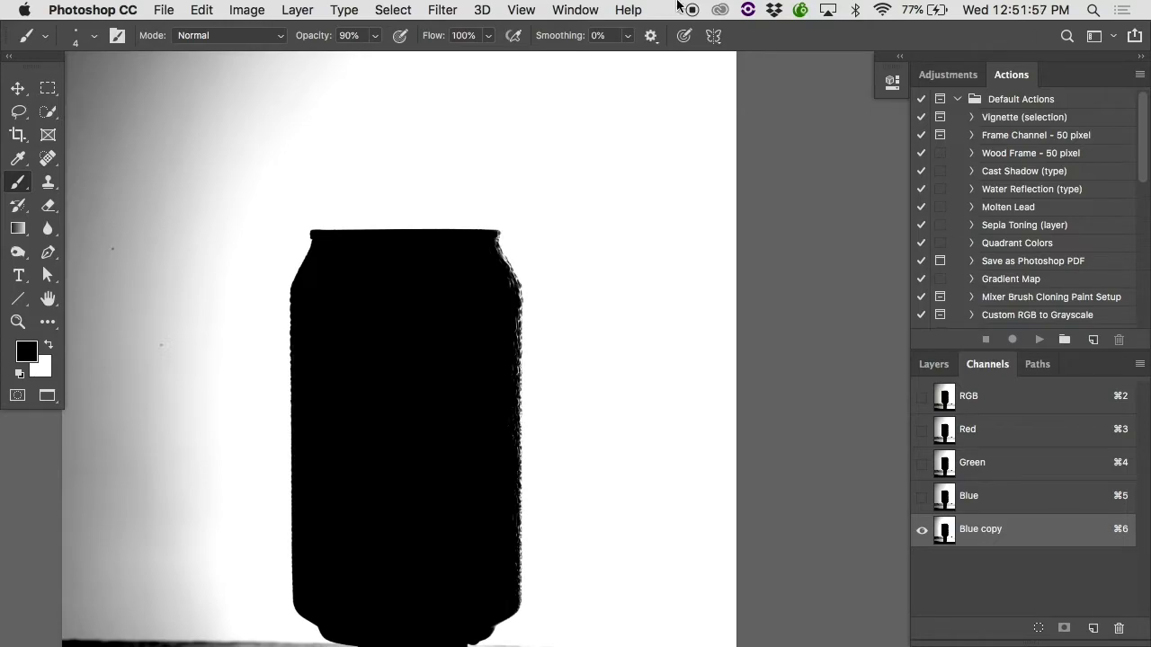
Step: Switch to SanPelli_A_0002.tif and load the Blue copy channel of SanPelli_Silou_0002.tif as a new selection
click(576, 10)
scroll(648, 620, down, 5)
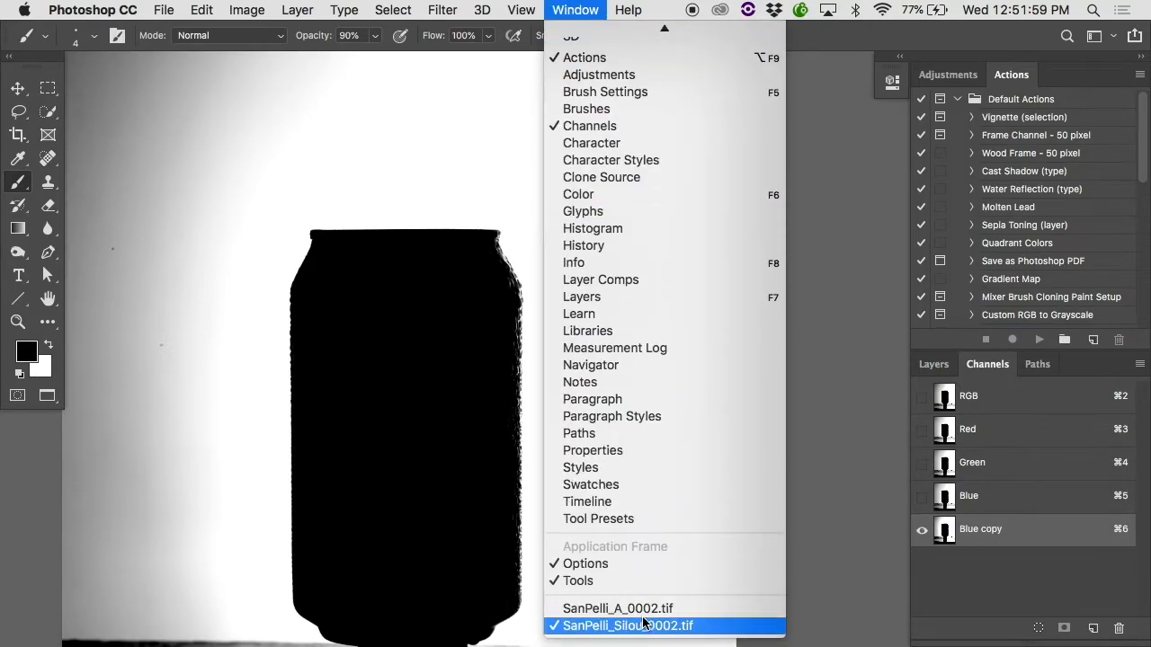
click(617, 609)
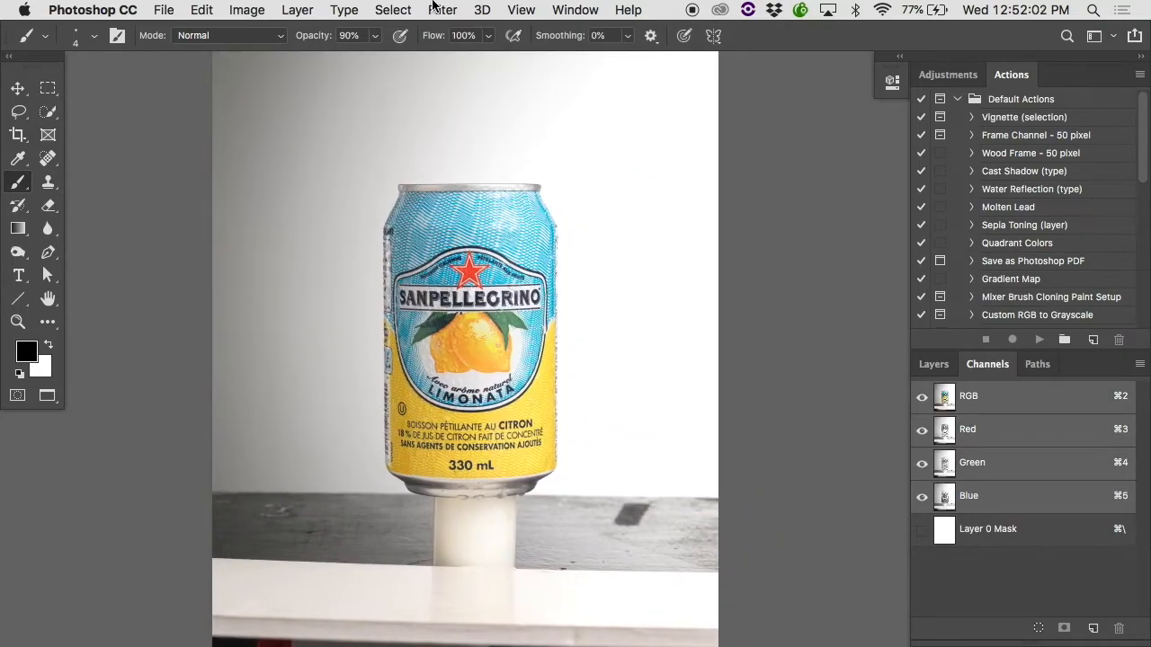
click(417, 7)
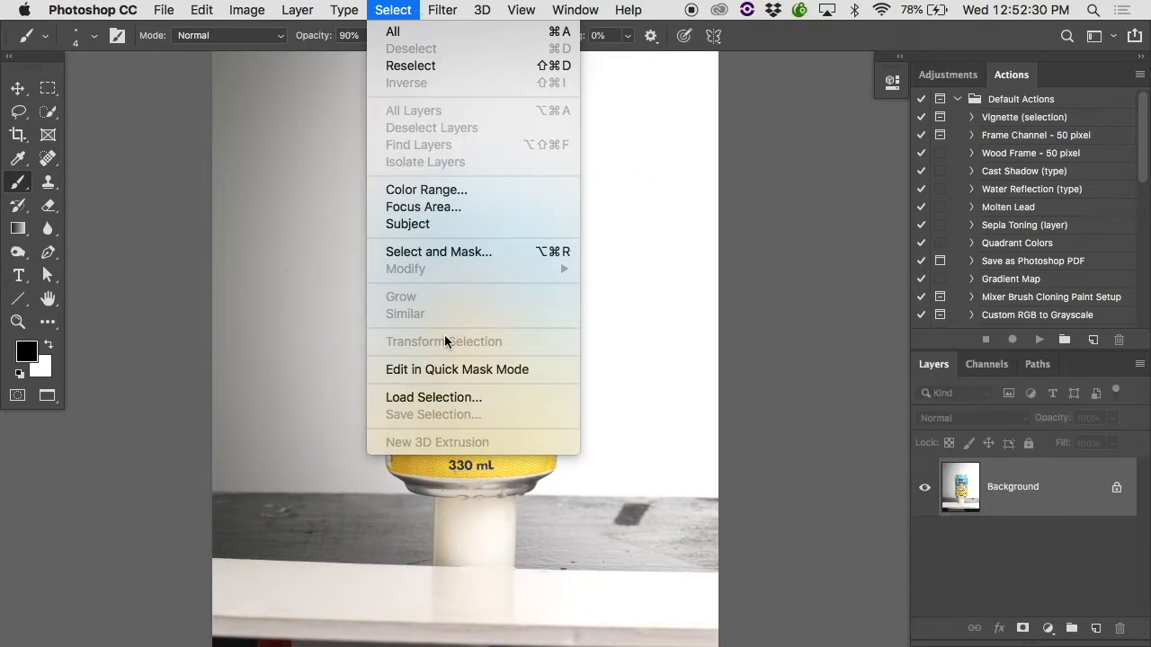
click(450, 402)
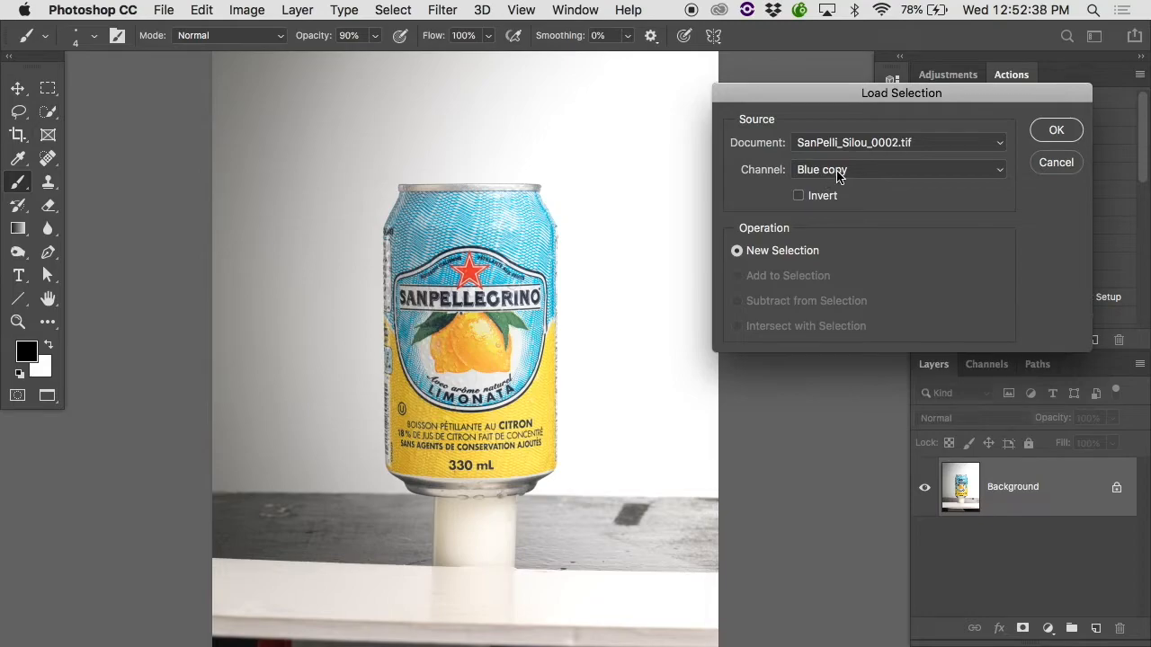
click(977, 173)
click(966, 193)
click(1049, 132)
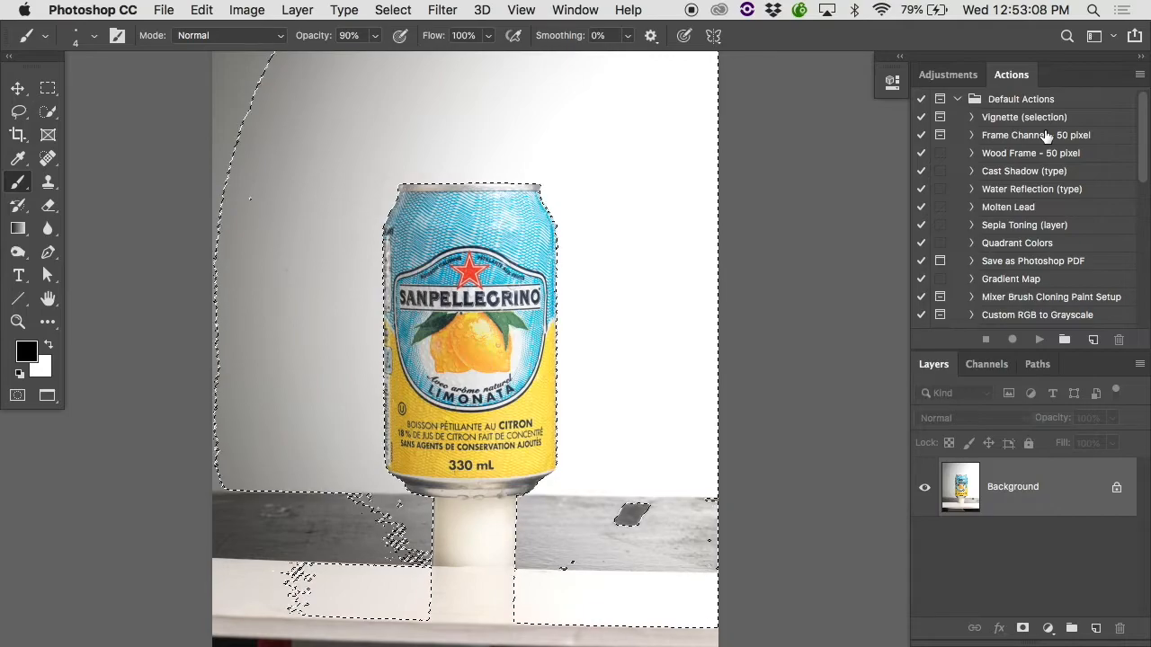
Step: Add a layer mask to the can photo from the selection and invert the mask
click(1026, 629)
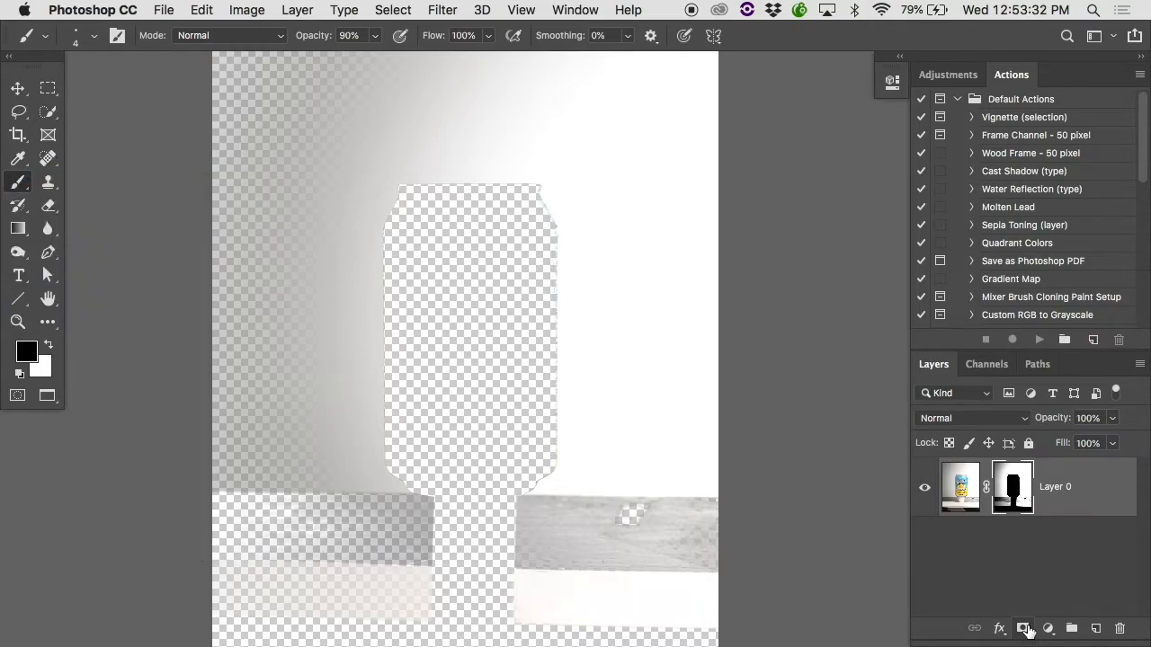
key(super+i)
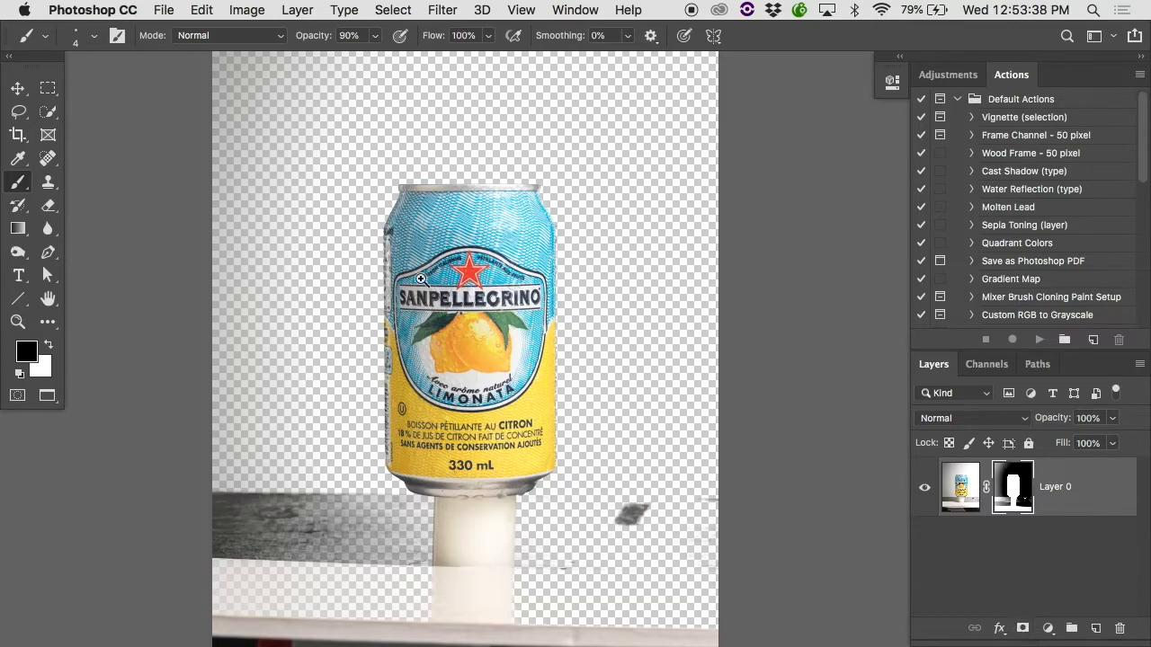
Step: Magnify the can's left shoulder and inspect the masked edge there
key(super+plus)
key(super+plus)
key(super+plus)
key(super+plus)
key(super+plus)
scroll(413, 200, left, 10)
scroll(412, 201, up, 4)
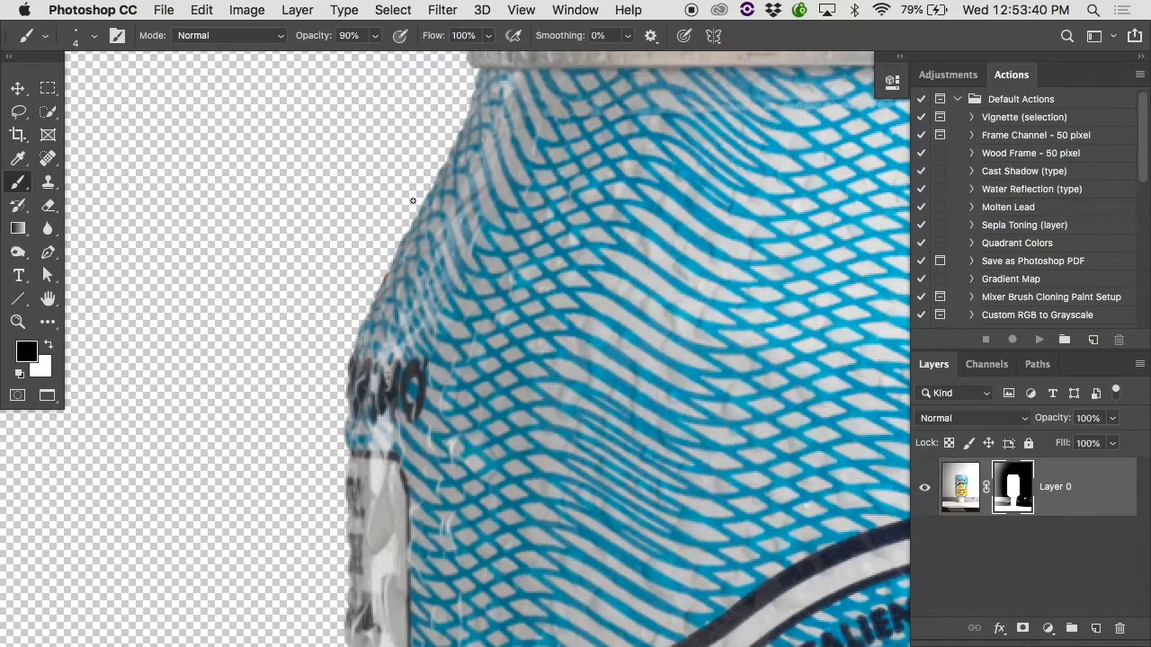
Step: Inspect the masked edge up close, from the can's left shoulder and side across to its right shoulder
key(super+plus)
key(super+plus)
scroll(383, 187, up, 5)
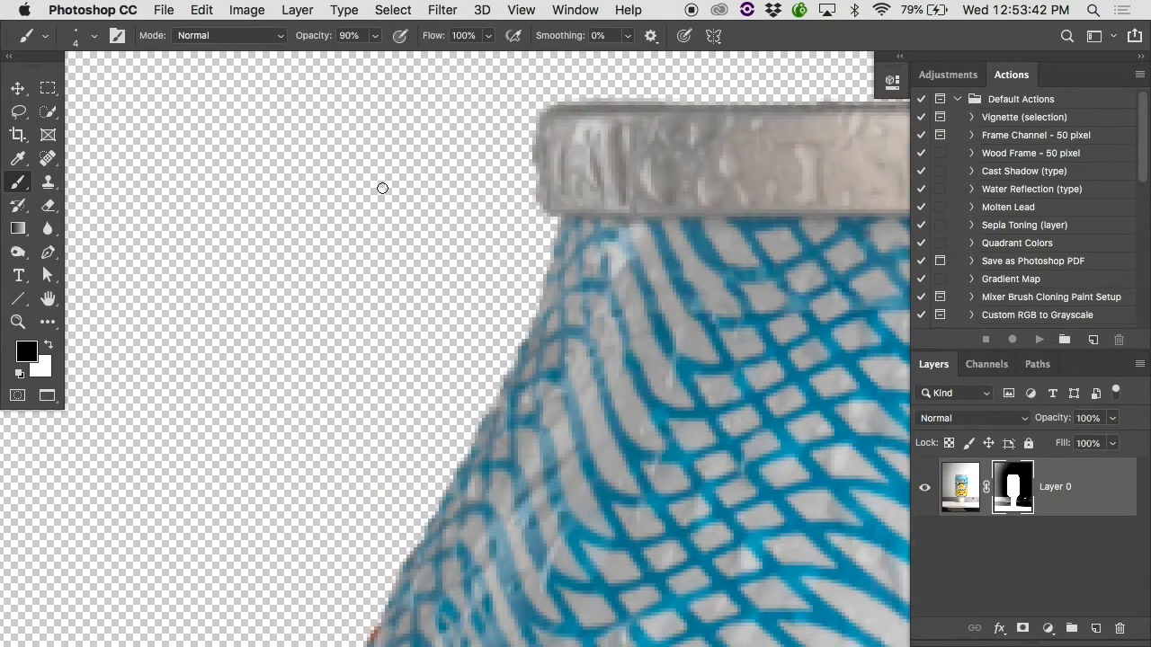
scroll(573, 264, up, 2)
scroll(486, 378, down, 10)
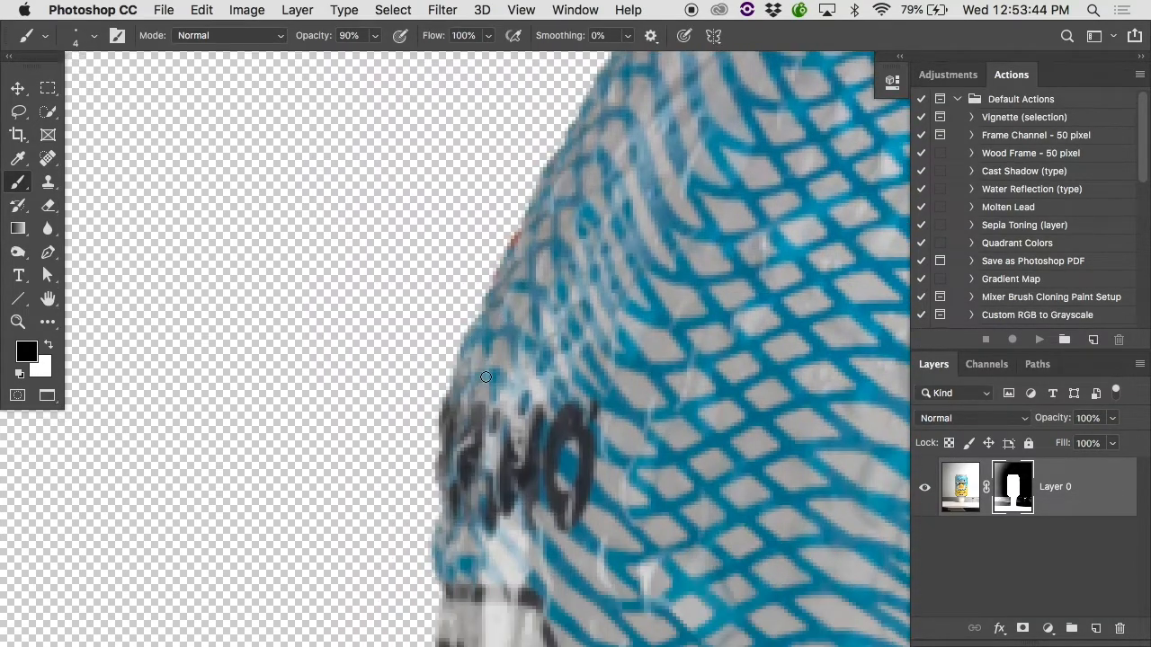
scroll(490, 533, down, 10)
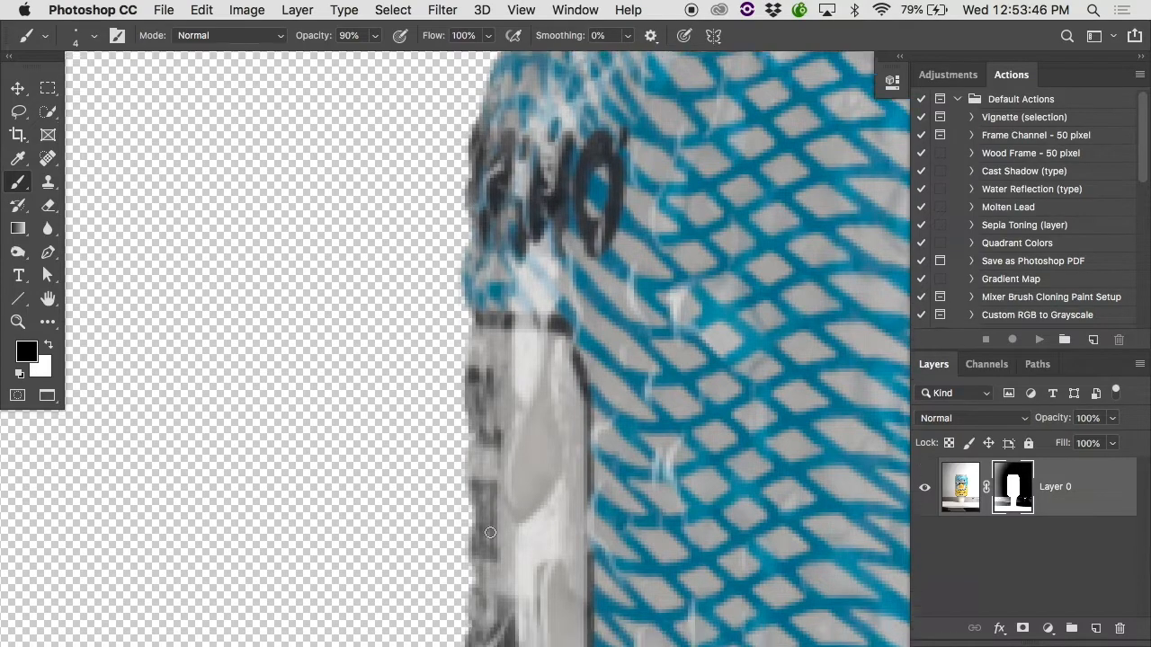
scroll(490, 533, right, 15)
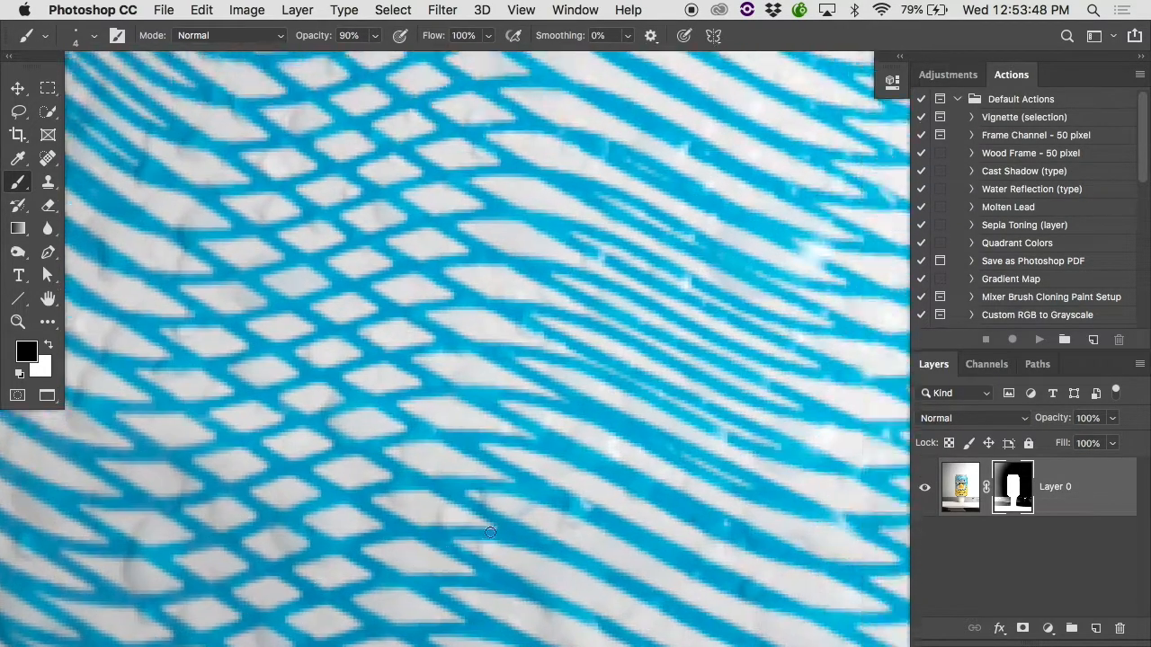
scroll(490, 532, left, 5)
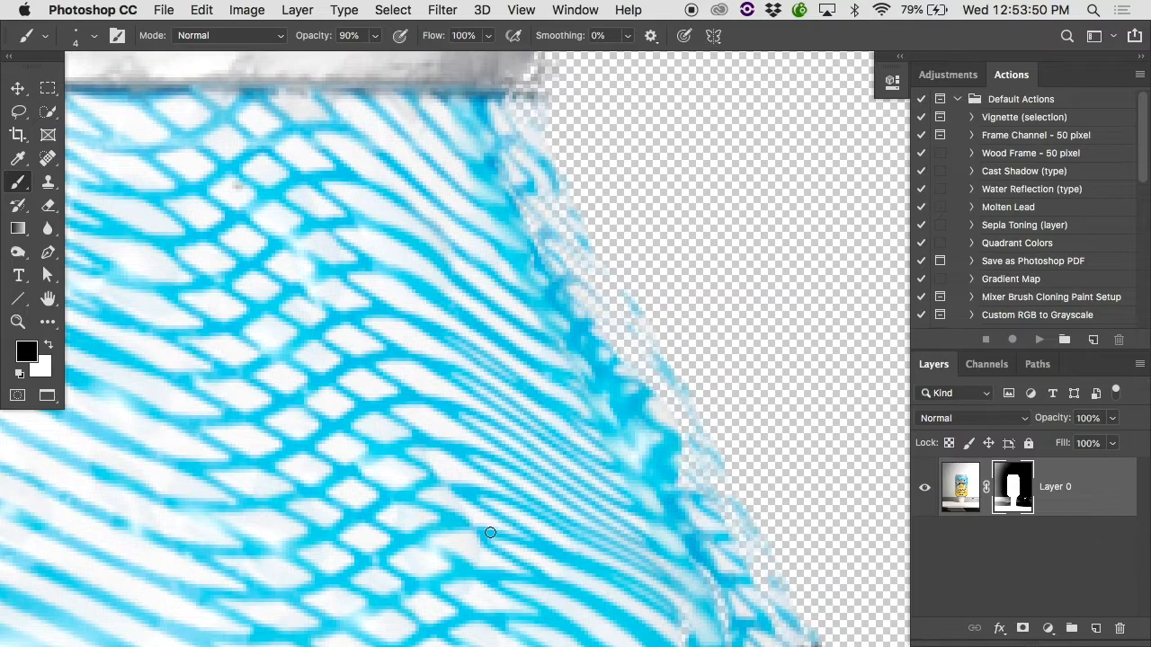
scroll(490, 533, down, 5)
scroll(490, 533, right, 4)
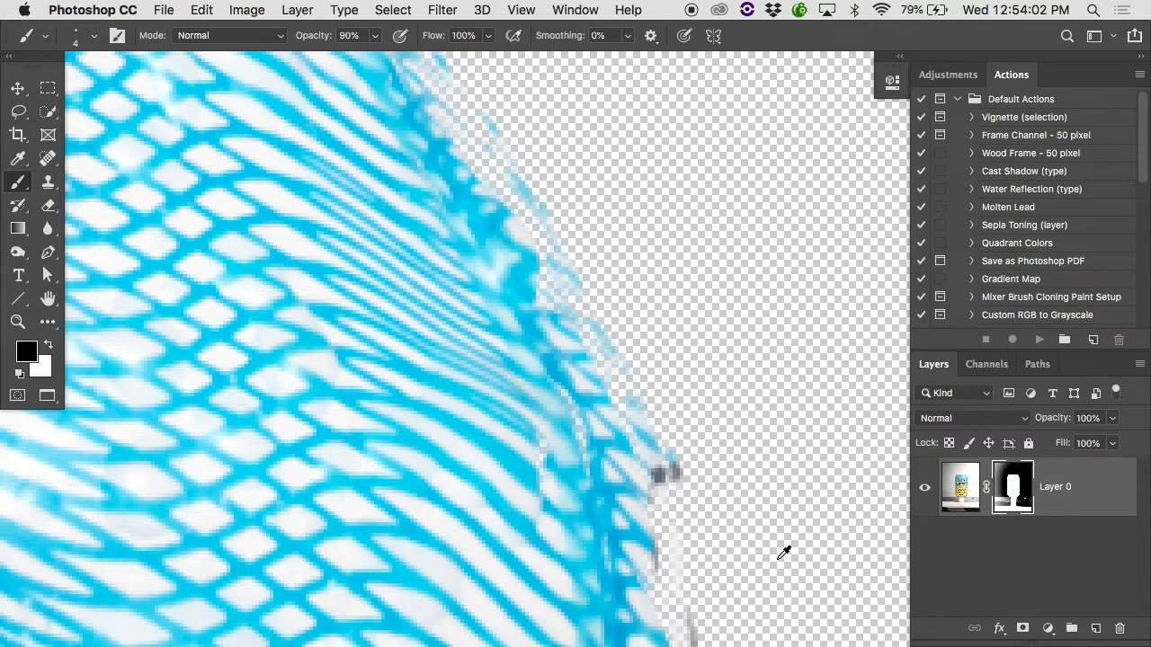
Step: Display the layer mask on its own and invert it
alt+click(1013, 499)
scroll(707, 445, down, 3)
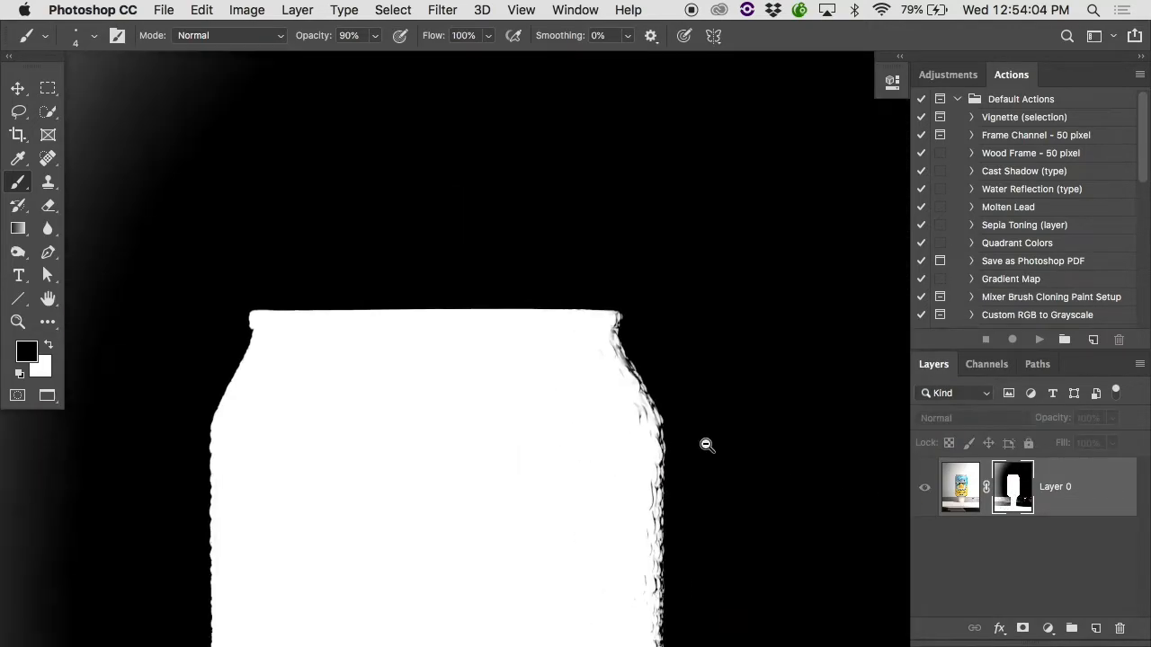
scroll(706, 445, down, 1)
key(super+i)
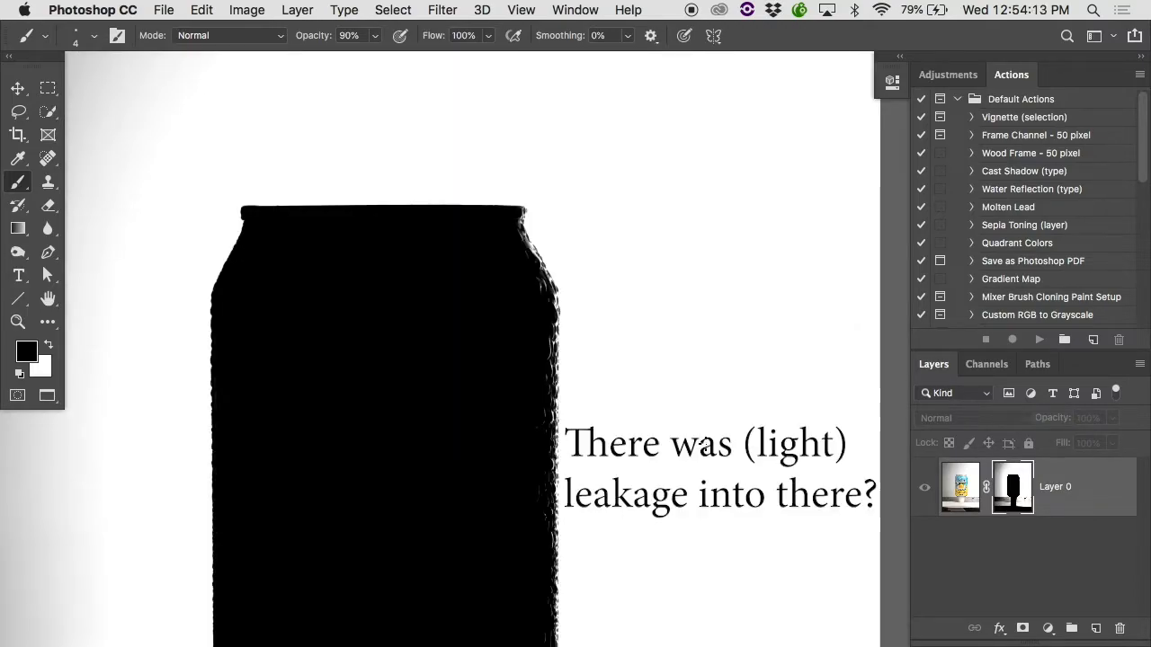
Step: Compare the can photo with its mask enabled and disabled, ending with only the mask displayed
click(960, 476)
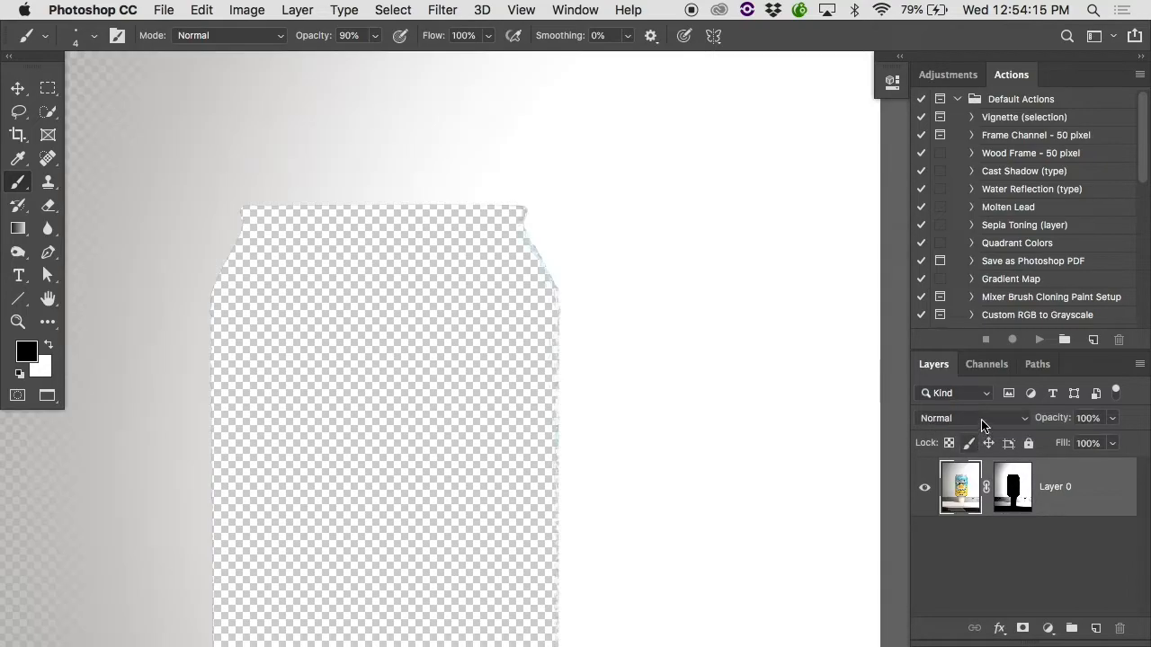
shift+click(1012, 485)
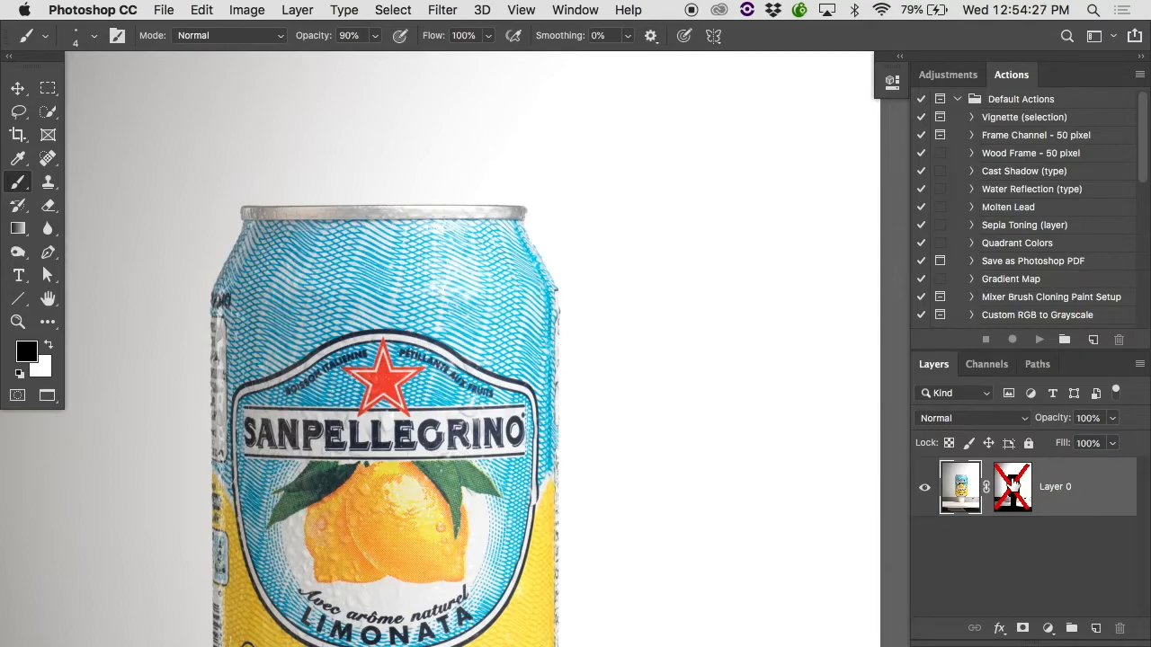
shift+click(1013, 486)
alt+click(1013, 486)
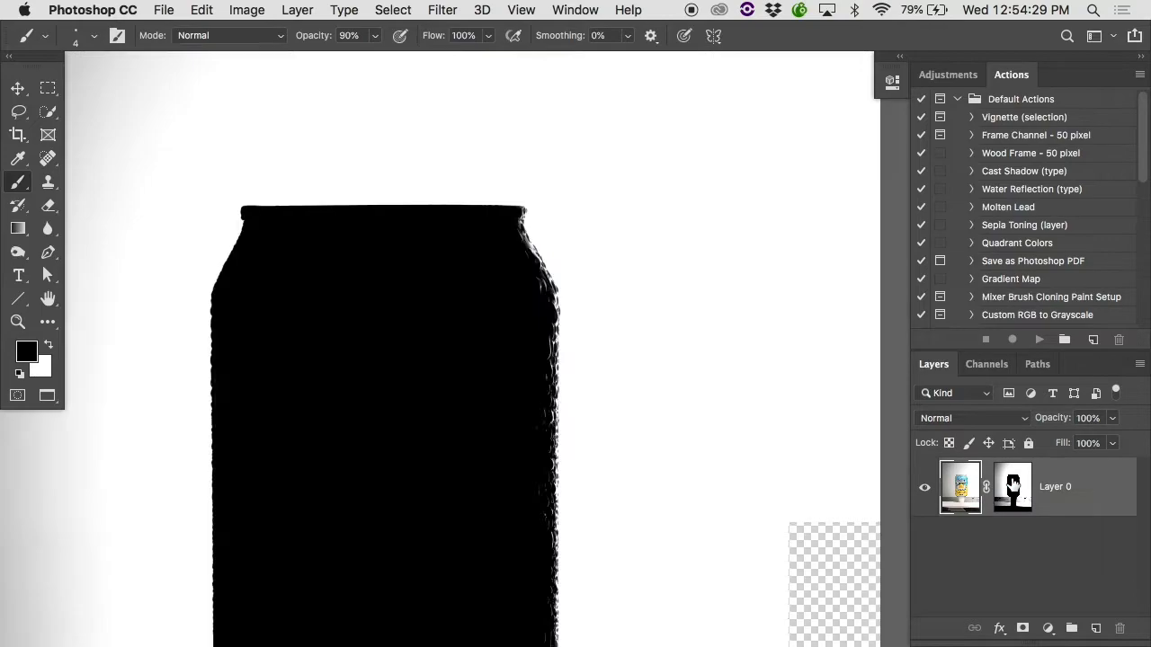
Step: Set the brush to full hardness and 100% opacity, and enlarge it to 45 px for work on the can's right shoulder
super+click(538, 267)
super+click(539, 267)
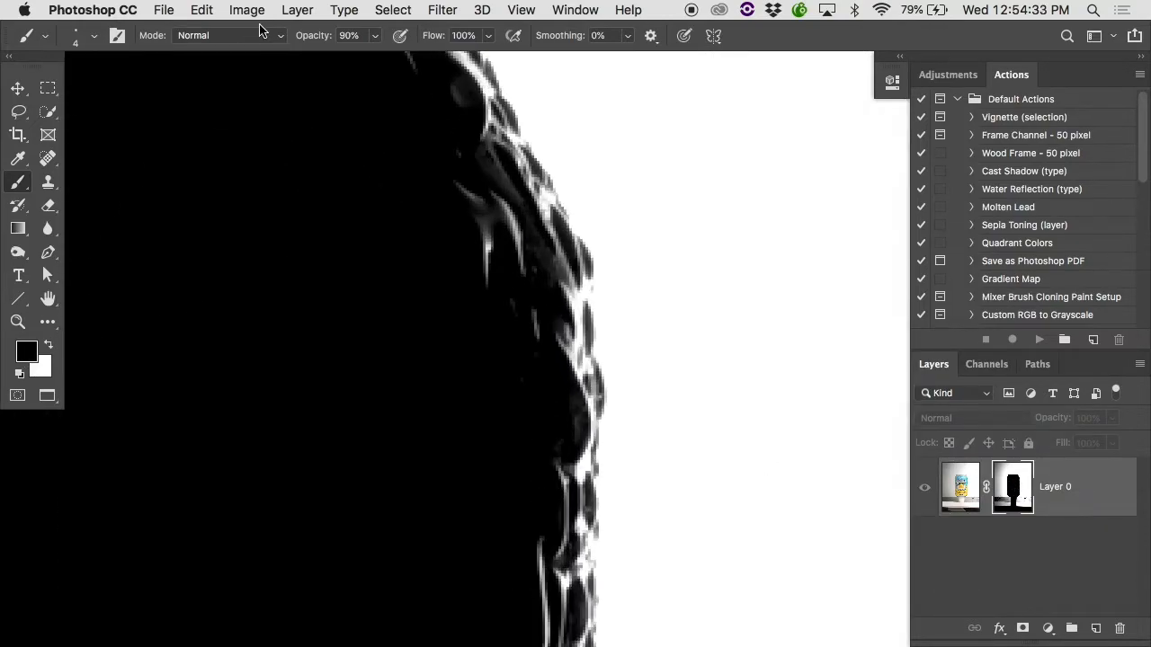
right_click(354, 118)
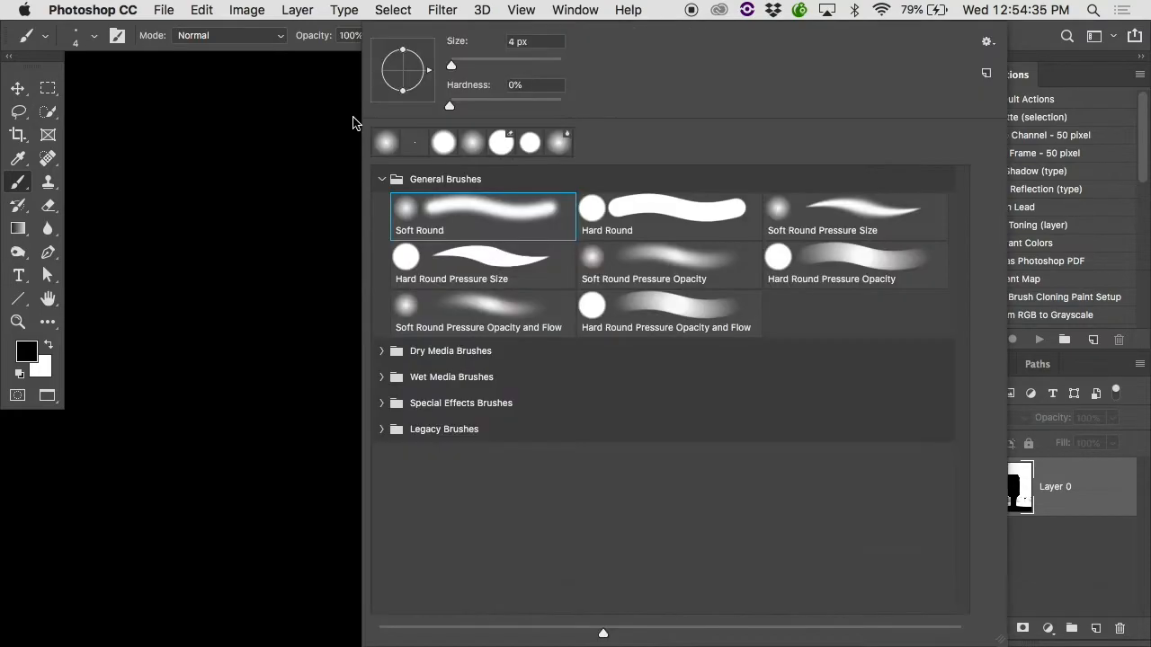
drag(472, 101, 611, 102)
key(Return)
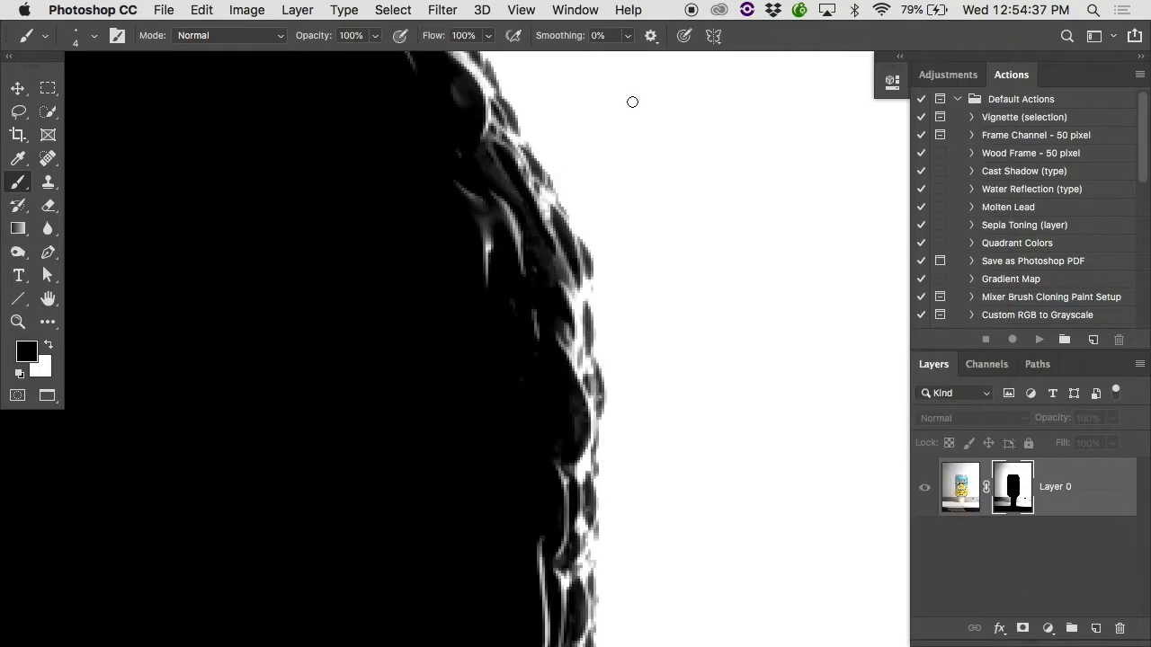
key(bracketright)
key(bracketright)
key(bracketright)
key(bracketright)
key(bracketright)
key(bracketright)
key(bracketright)
key(bracketright)
key(bracketright)
key(bracketright)
key(bracketright)
key(bracketright)
Step: Paint black over the light leaks in the mask along the inside of the can's right edge, from the shoulder down
mouse_move(495, 231)
mouse_down()
mouse_move(517, 258)
mouse_move(504, 231)
mouse_move(521, 320)
mouse_move(509, 432)
mouse_move(534, 468)
mouse_move(548, 315)
mouse_up()
scroll(517, 258, down, 3)
key(space)
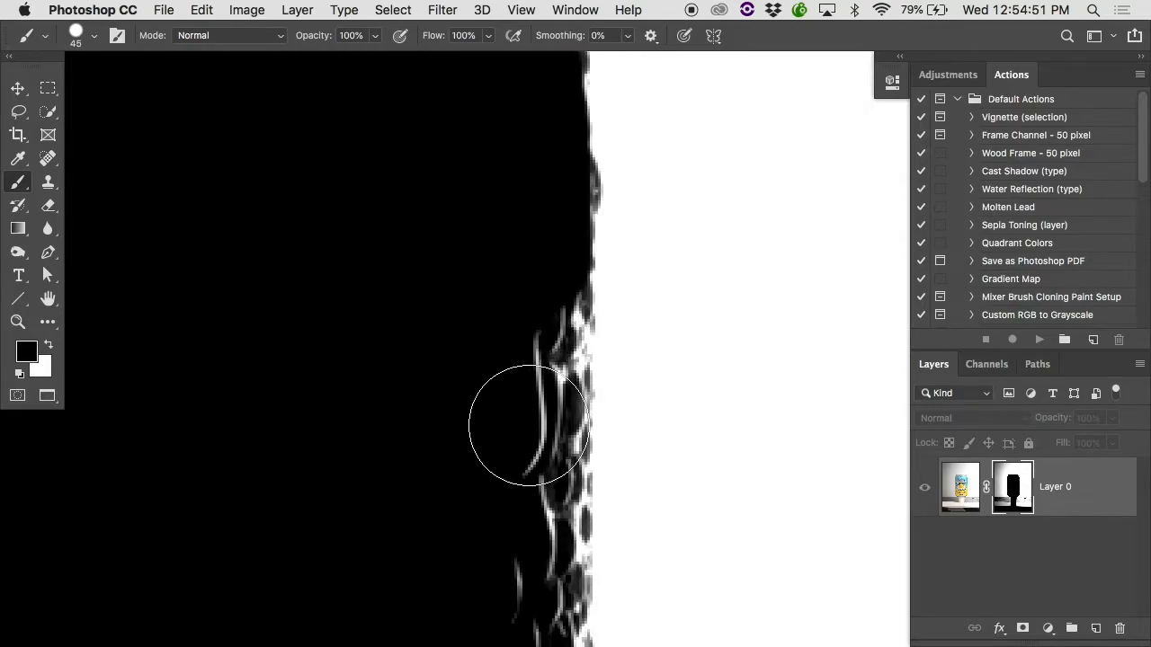
shift+click(528, 424)
key(space)
drag(529, 480, 570, 344)
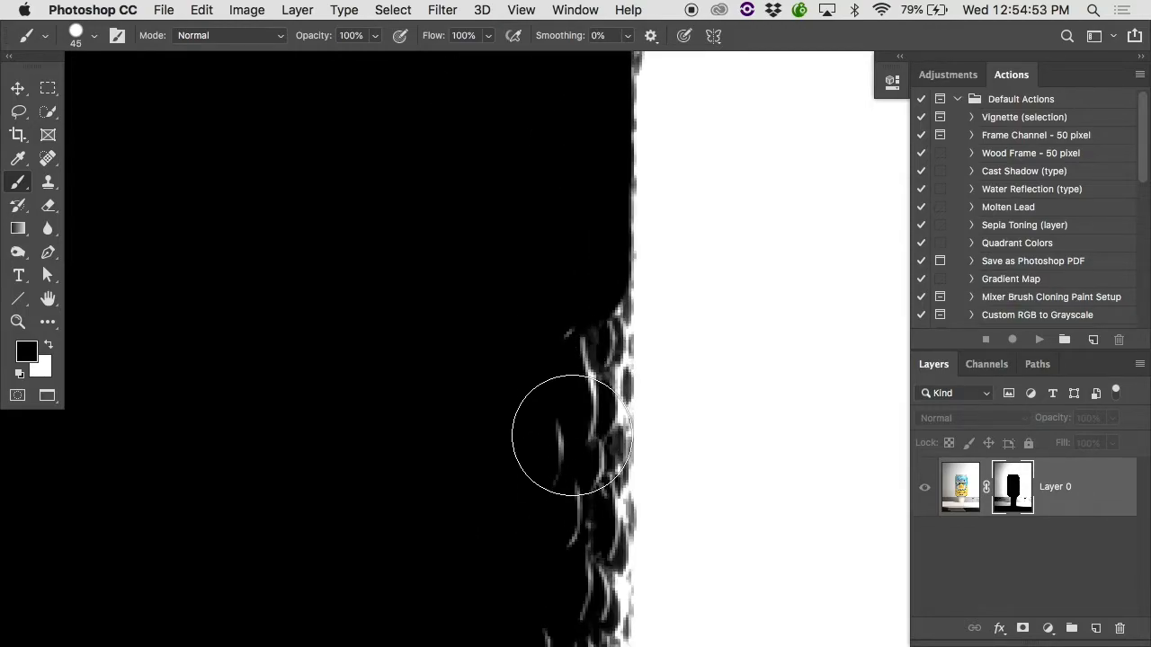
shift+click(572, 437)
key(space)
drag(553, 483, 597, 342)
shift+click(609, 447)
key(space)
drag(609, 447, 594, 276)
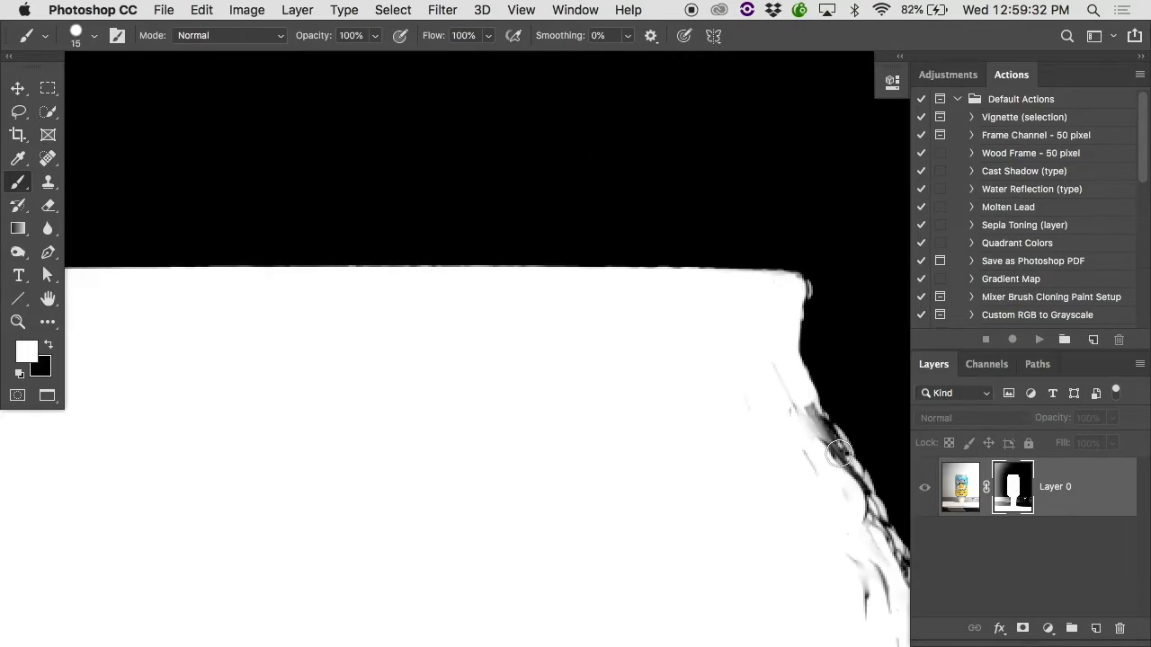
Step: Paint white with a 15 px brush over the dark streaks in the mask, from the can's right shoulder down its side
drag(694, 263, 769, 449)
drag(768, 543, 717, 118)
drag(715, 72, 711, 406)
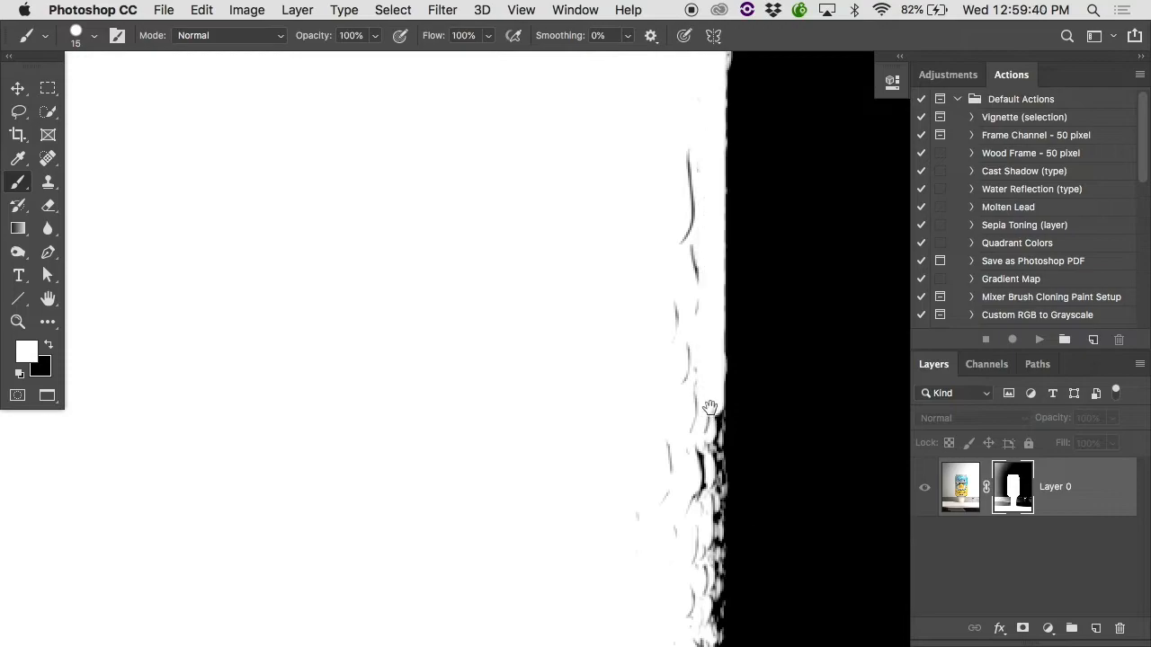
drag(715, 450, 744, 107)
drag(743, 108, 741, 415)
drag(743, 469, 757, 116)
key(space)
mouse_move(755, 116)
mouse_down()
mouse_move(755, 462)
mouse_move(801, 135)
mouse_up()
mouse_move(801, 135)
mouse_down()
mouse_move(801, 437)
mouse_move(802, 139)
mouse_up()
drag(802, 153, 801, 399)
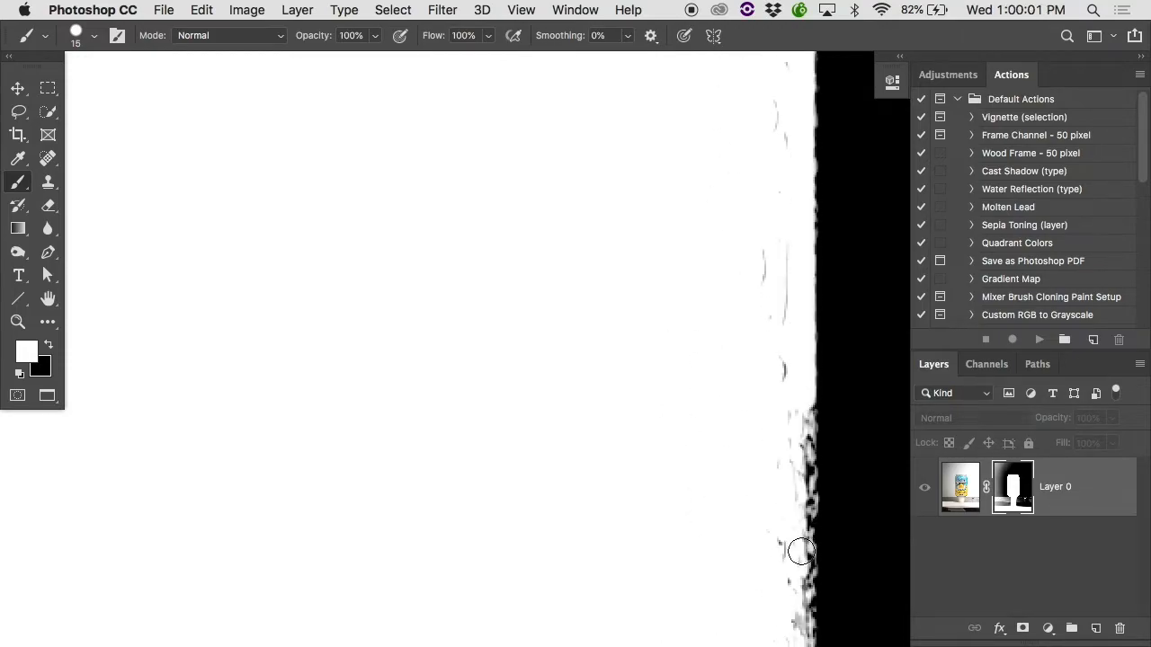
Step: Paint white over the remaining dark specks at the can's lower right edge and clean up its bottom rim in the mask
shift+click(801, 551)
drag(801, 551, 723, 226)
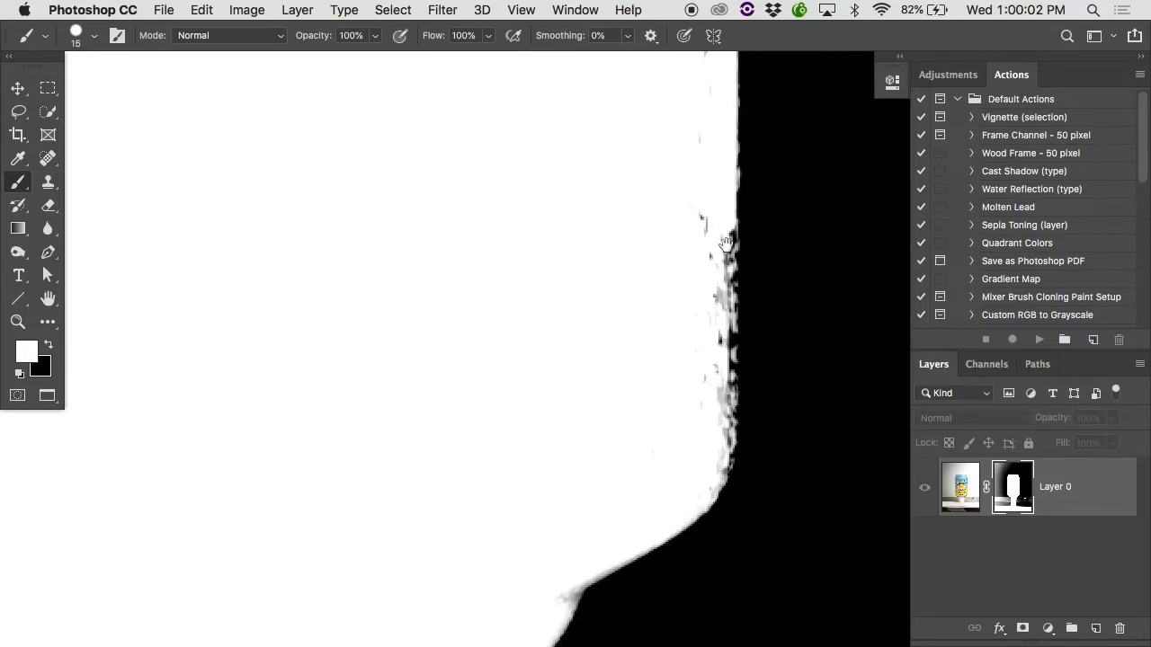
shift+click(723, 417)
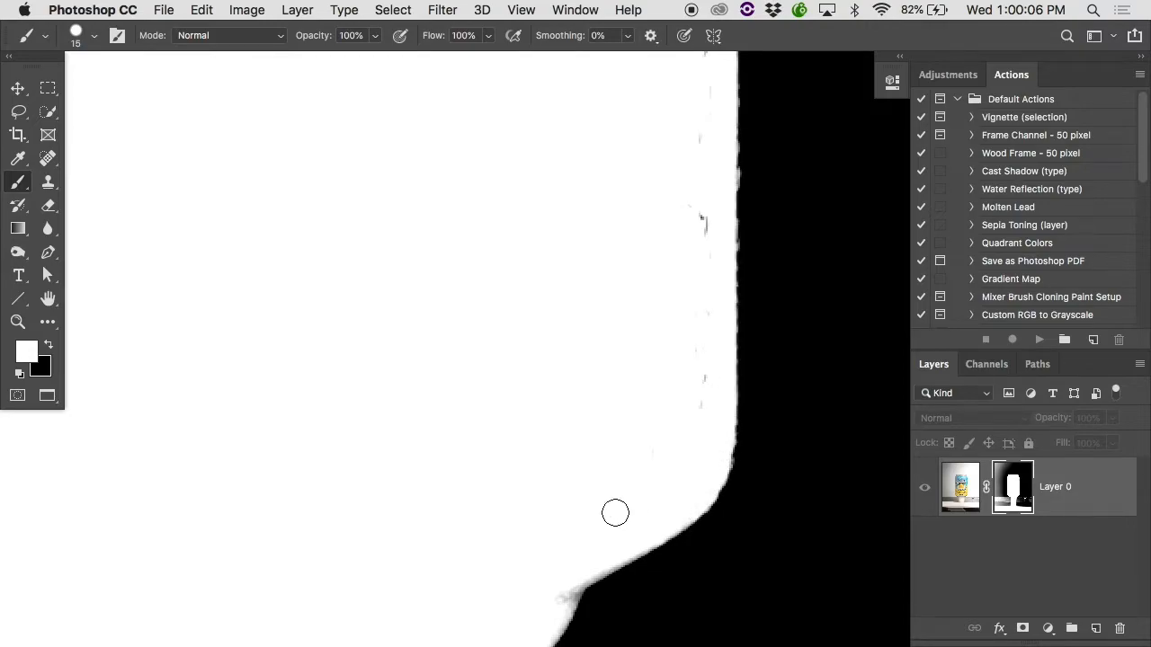
drag(563, 601, 569, 587)
shift+click(604, 561)
alt+click(540, 478)
alt+click(540, 477)
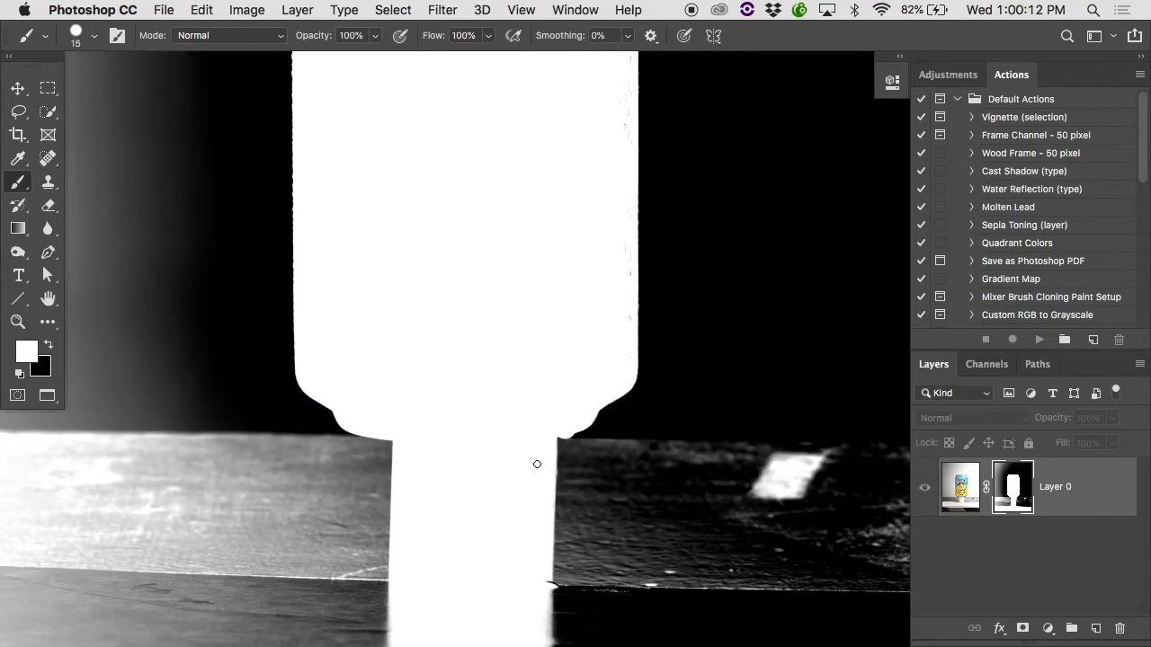
super+click(418, 447)
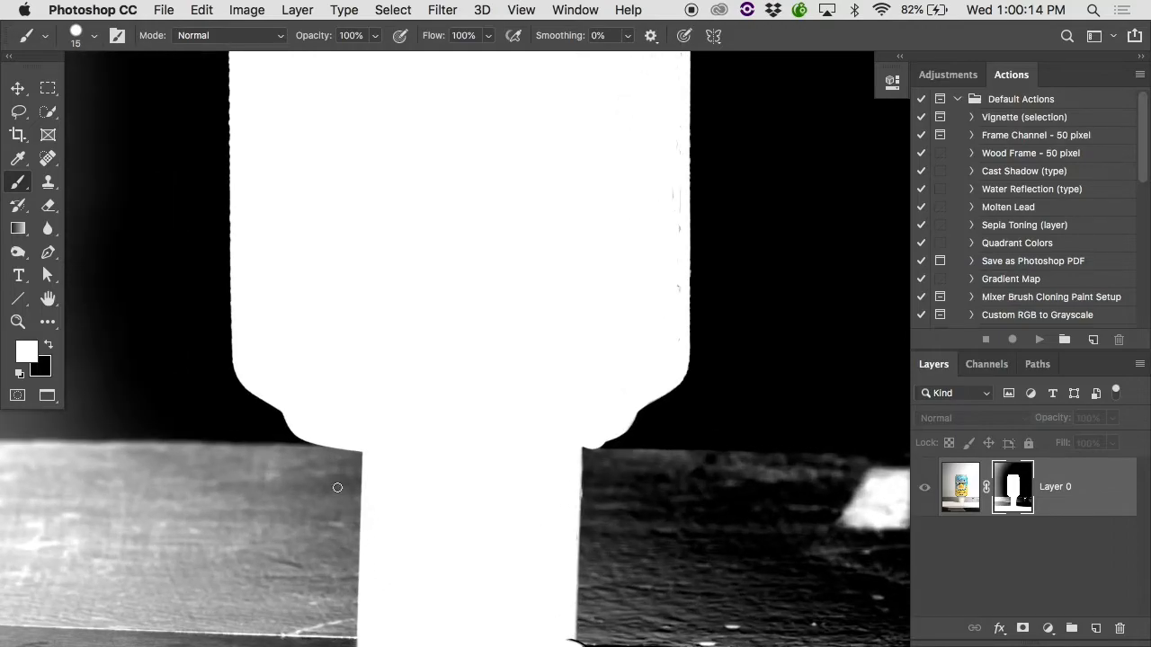
super+click(380, 471)
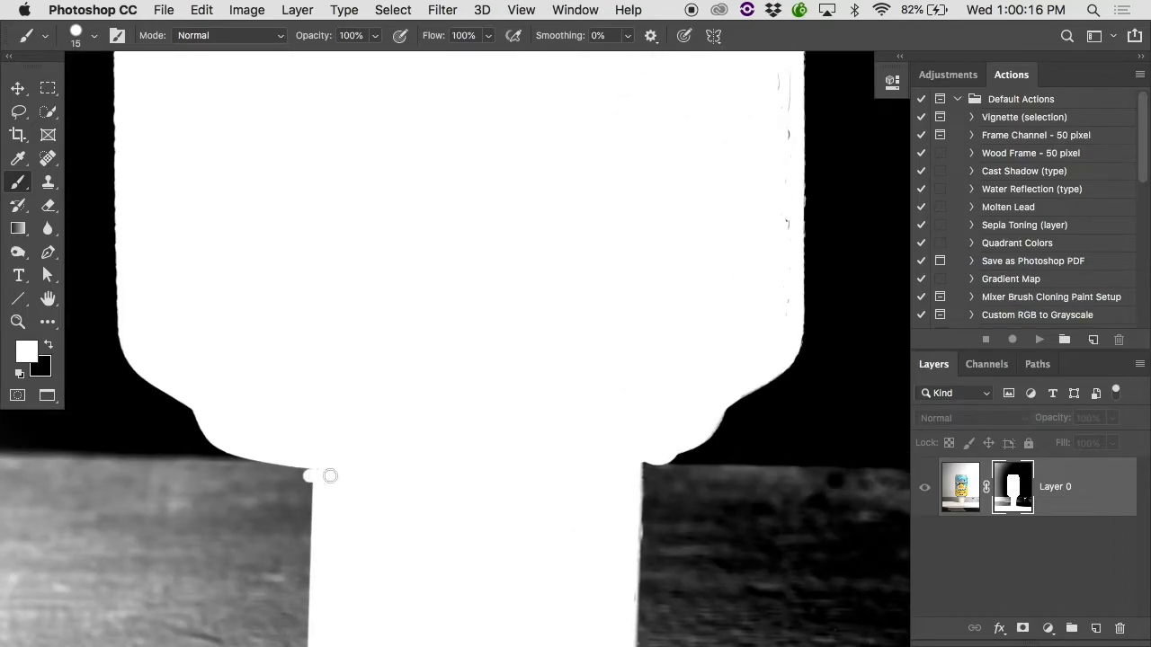
key(x)
drag(304, 480, 512, 486)
key(super+z)
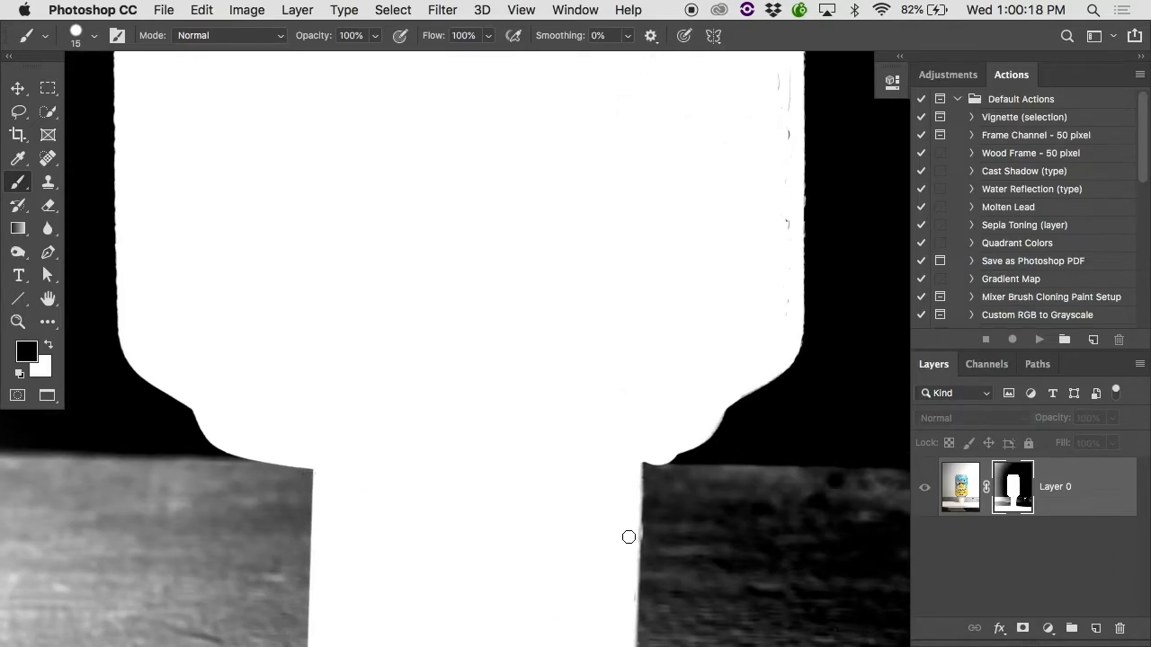
Step: Show the masked photo and paint black on the mask along the can's bottom rim, cutting it away from the stand up to the first droplet
alt+click(1014, 493)
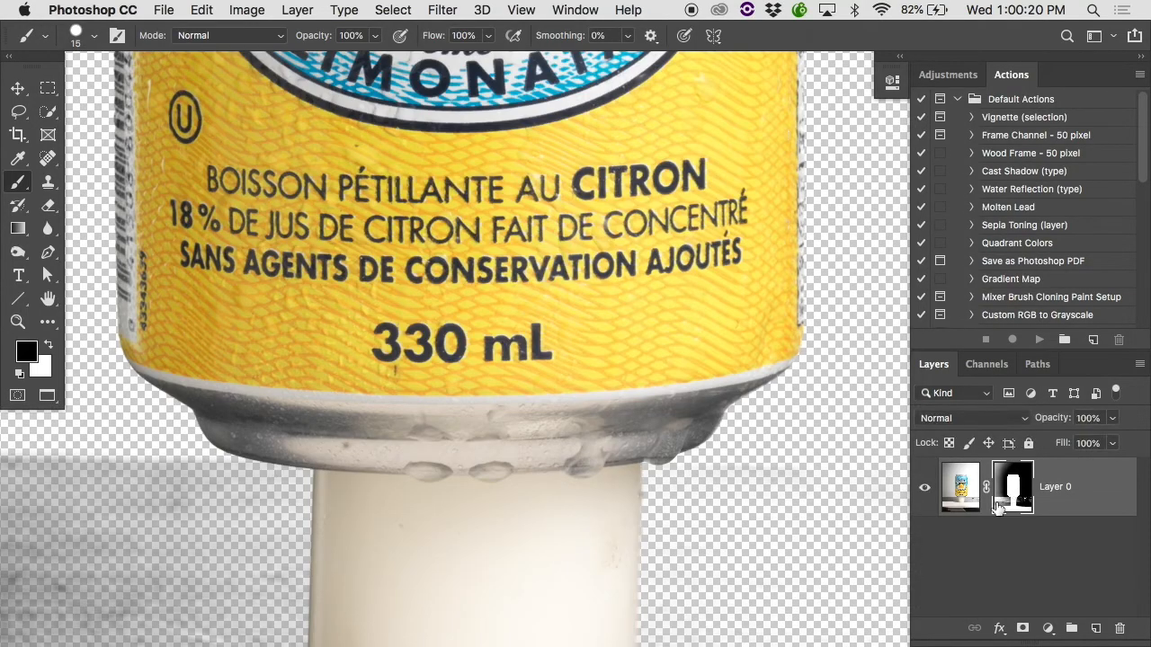
super+click(387, 468)
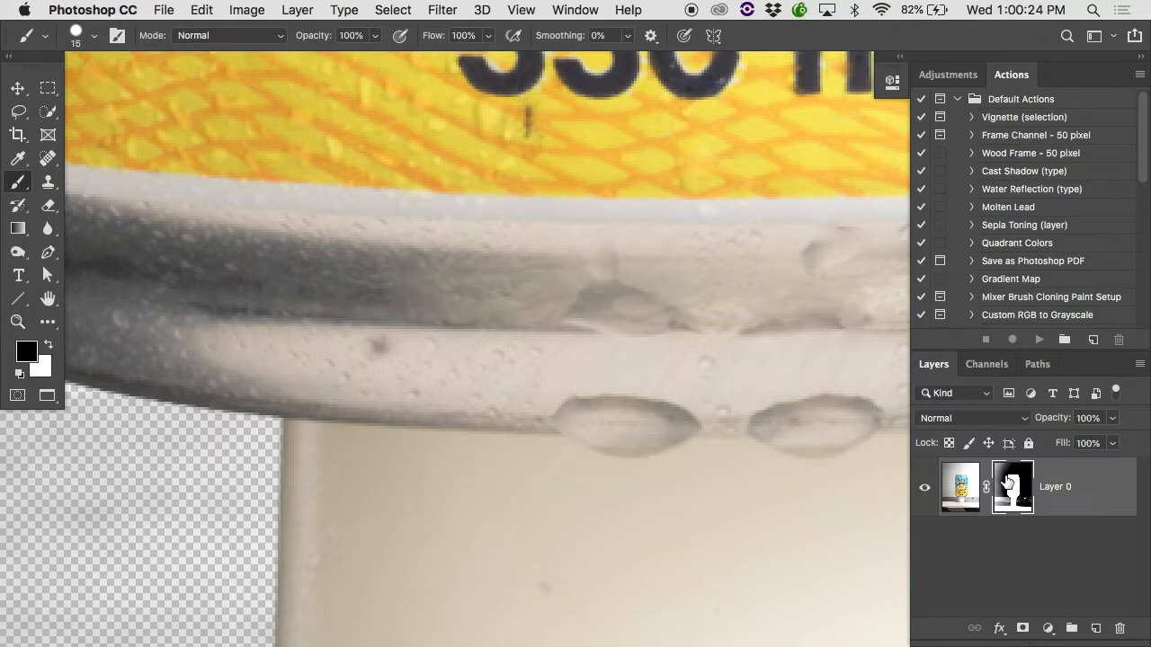
scroll(272, 473, left, 5)
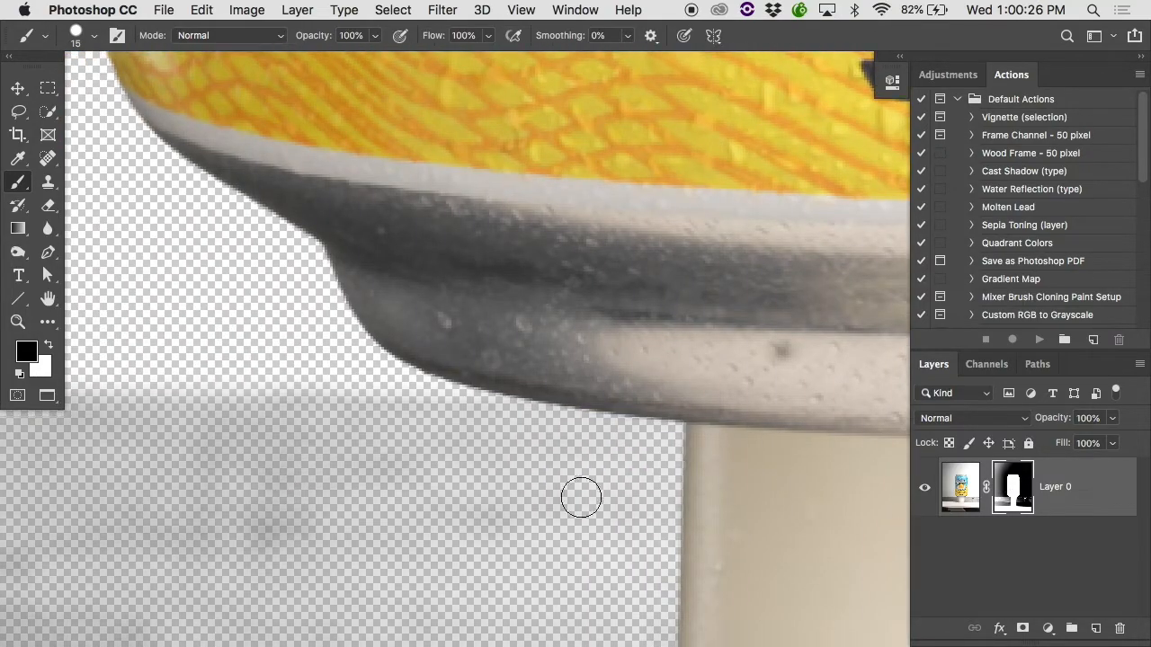
mouse_move(424, 406)
mouse_down()
mouse_move(675, 442)
mouse_move(666, 456)
mouse_move(392, 370)
mouse_up()
key(space)
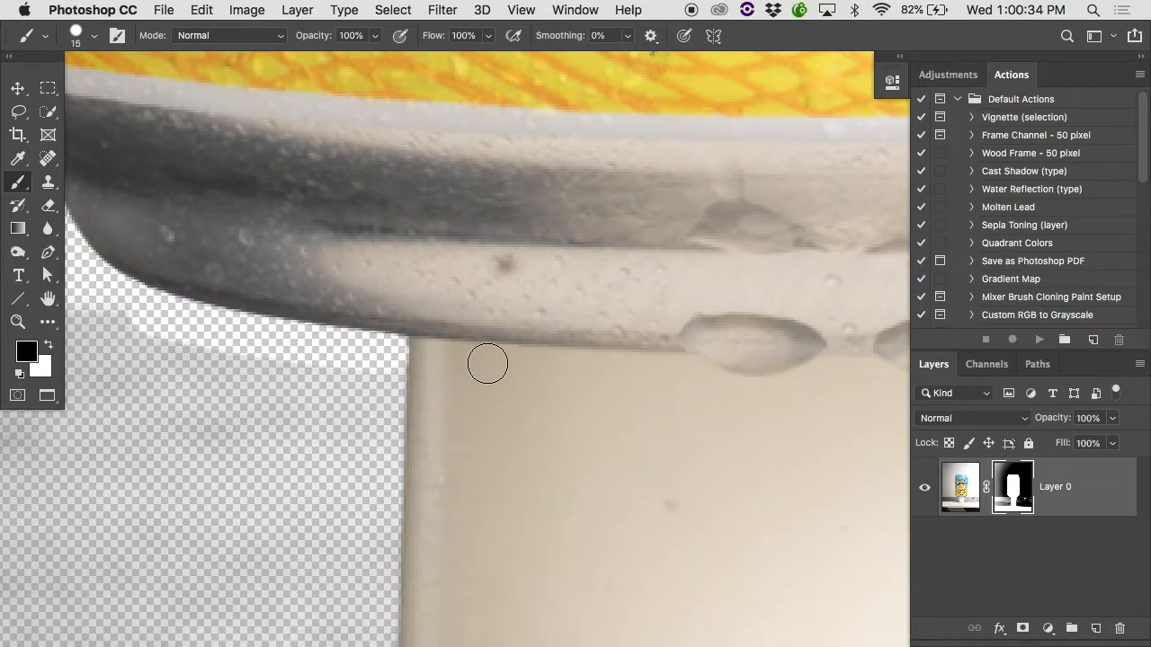
shift+click(488, 364)
shift+click(686, 374)
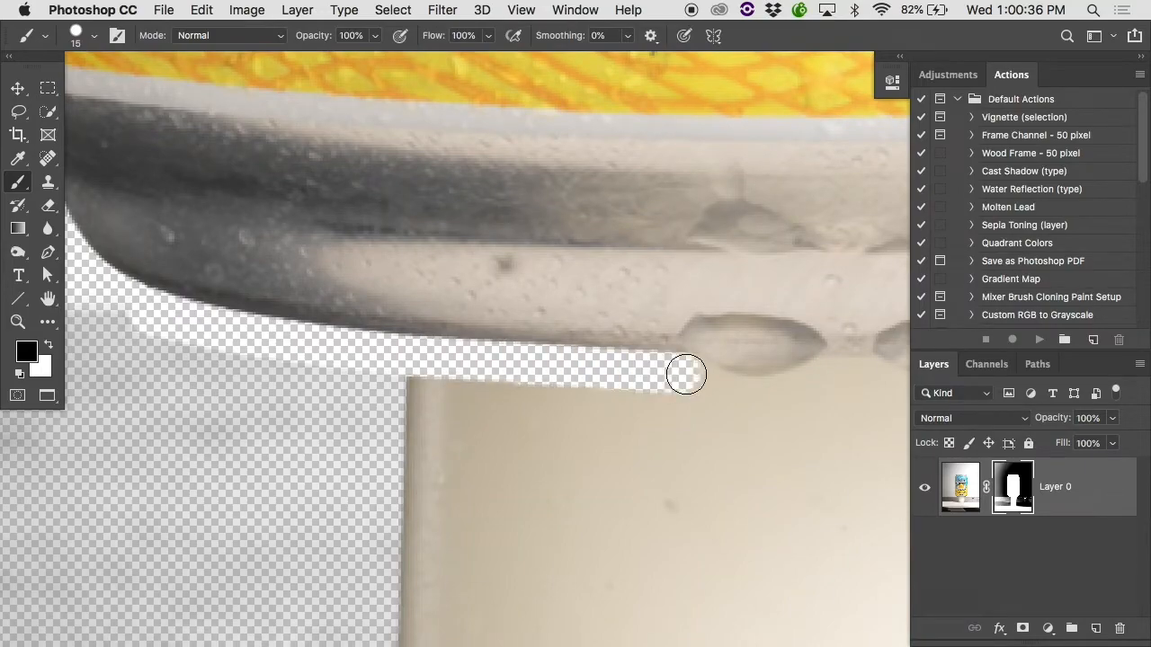
Step: Display the layer mask alone and paint black with a 1000 px brush over the background, table and lower stand surrounding the can
alt+click(655, 404)
alt+click(656, 404)
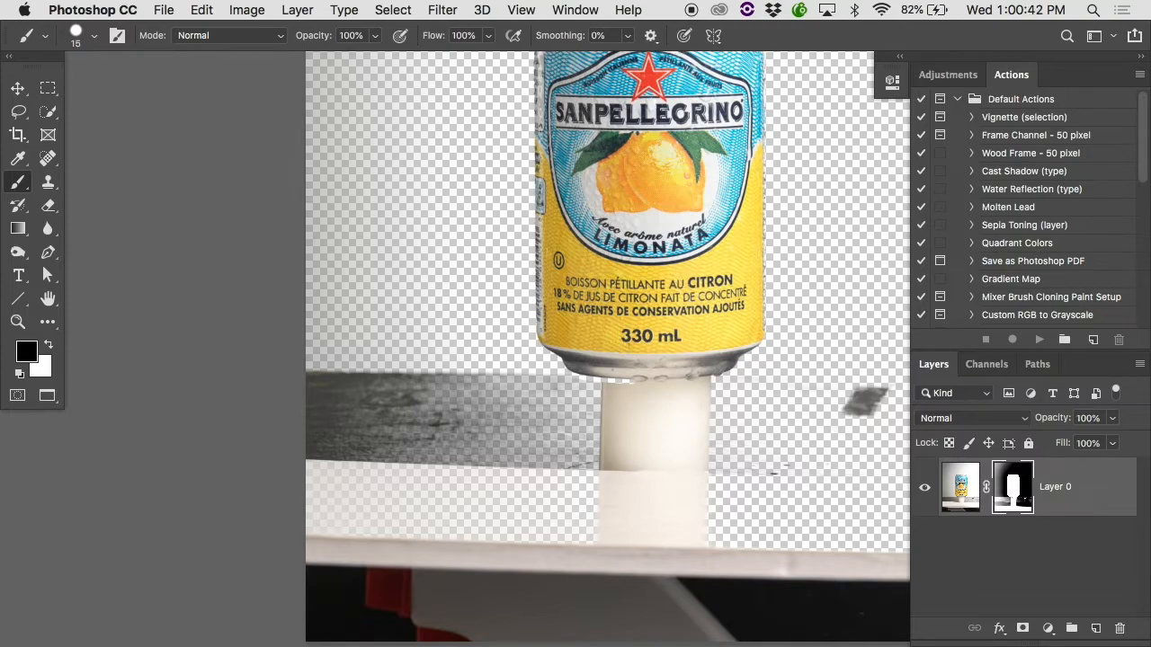
alt+click(641, 395)
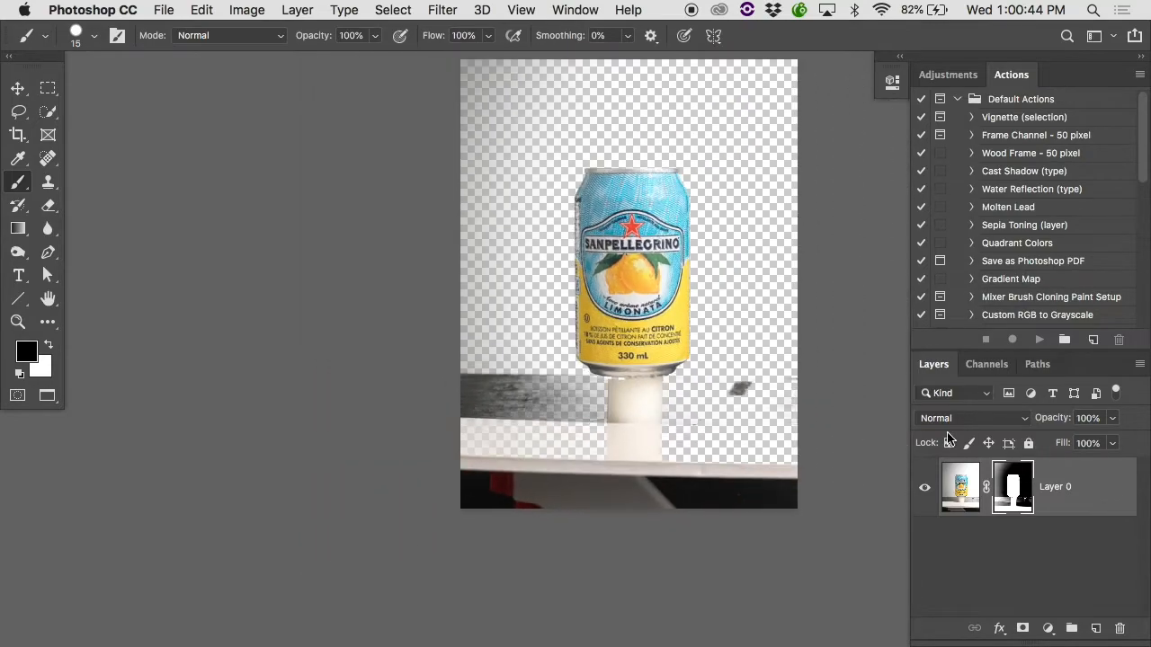
alt+click(1013, 487)
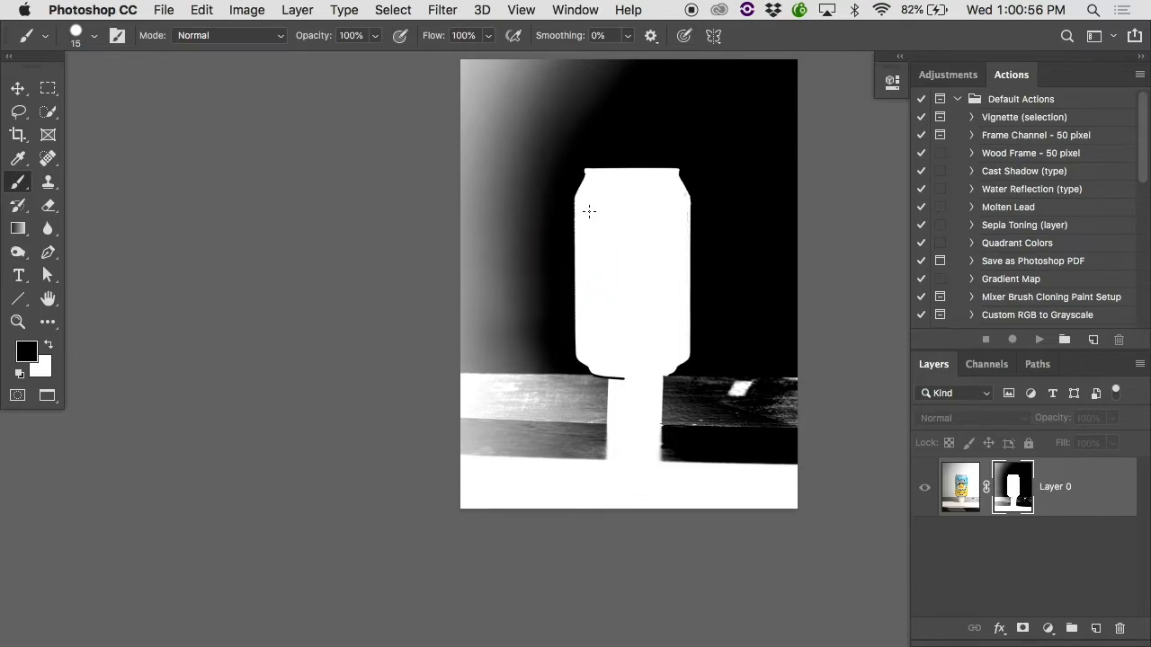
key(bracketright)
key(bracketright)
key(bracketright)
key(bracketright)
key(bracketright)
key(bracketright)
key(bracketright)
key(bracketright)
key(bracketright)
key(bracketright)
key(bracketright)
key(bracketright)
key(bracketright)
key(bracketright)
key(bracketright)
mouse_move(590, 68)
mouse_down()
mouse_move(523, 75)
mouse_move(491, 179)
mouse_move(481, 330)
mouse_move(513, 585)
mouse_move(520, 448)
mouse_move(539, 472)
mouse_move(825, 480)
mouse_up()
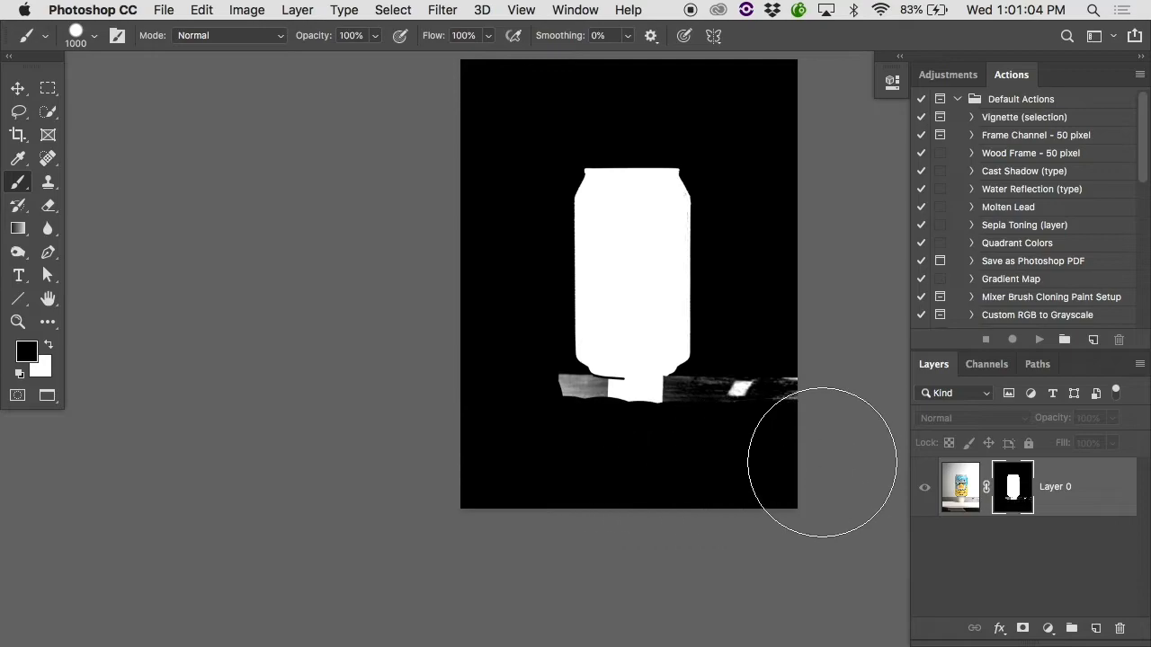
drag(758, 420, 740, 419)
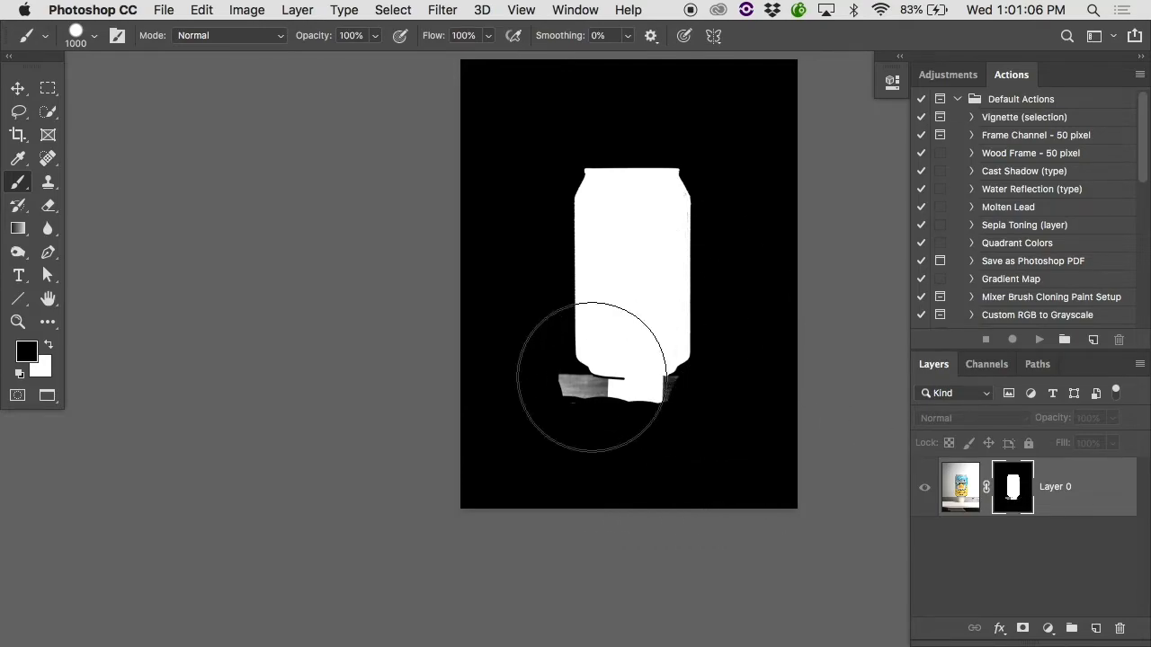
click(530, 427)
Step: Show the masked photo and paint black with an 8 px brush along the can's bottom rim, around the droplets to the stand's right edge
super+click(583, 424)
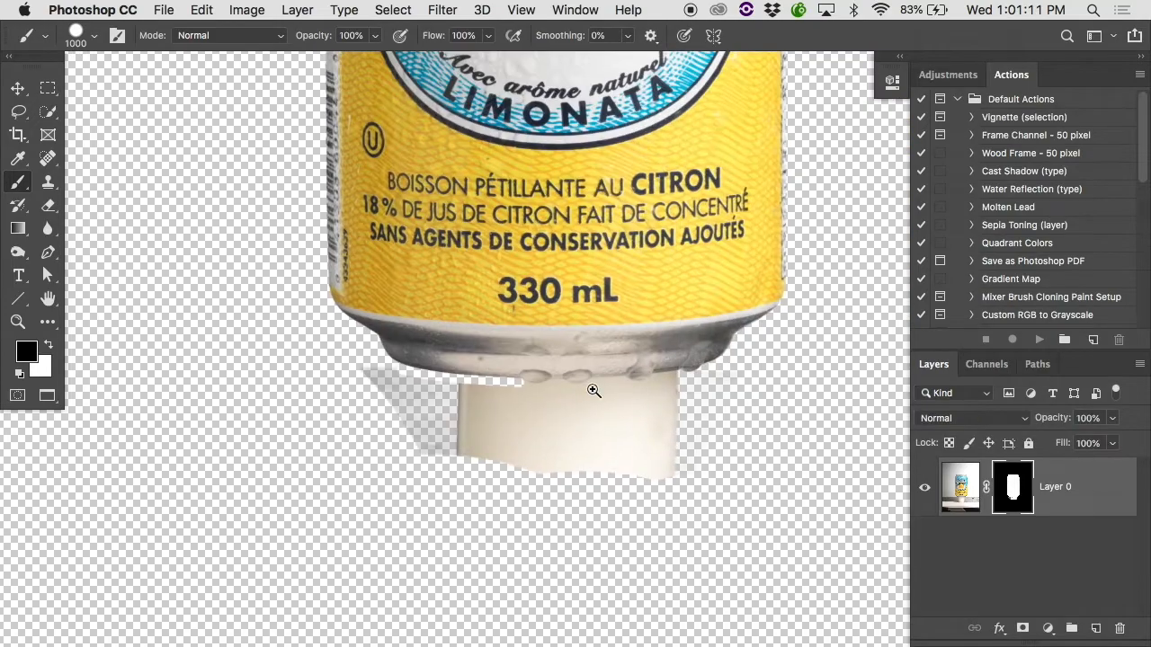
super+click(588, 386)
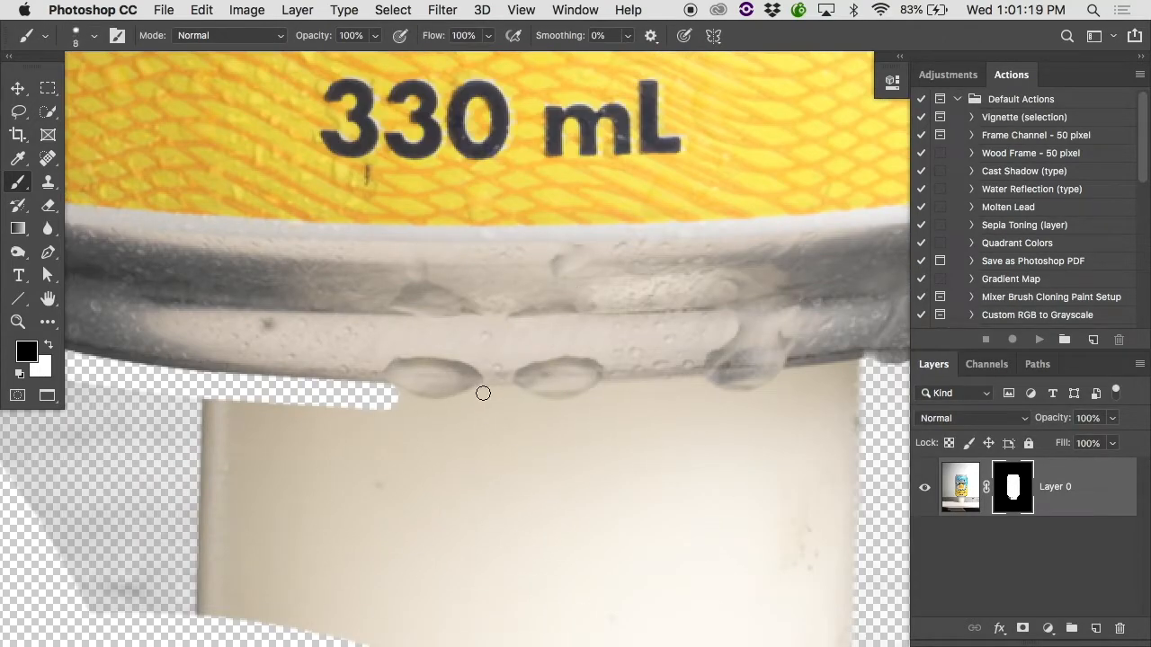
mouse_move(483, 393)
mouse_down()
mouse_move(390, 394)
mouse_move(529, 402)
mouse_up()
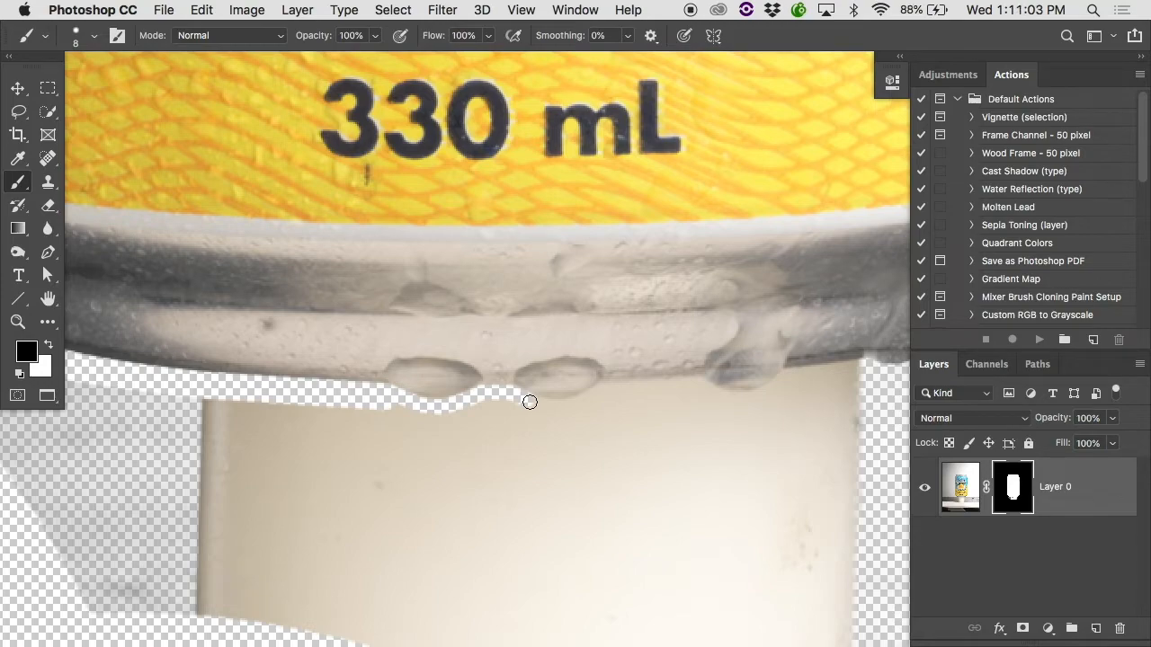
scroll(527, 399, up, 3)
mouse_move(517, 423)
mouse_down()
mouse_move(599, 432)
mouse_move(814, 396)
mouse_up()
mouse_move(814, 396)
mouse_down()
mouse_move(545, 344)
mouse_move(318, 324)
mouse_up()
mouse_move(505, 348)
mouse_down()
mouse_move(537, 368)
mouse_move(642, 357)
mouse_move(825, 309)
mouse_up()
drag(836, 346, 773, 345)
Step: Display the mask alone and paint black over the remaining stand and grey patch below the can, using 60 and 125 px brushes
alt+click(1012, 487)
key(bracketright)
key(bracketright)
key(bracketright)
key(bracketright)
key(bracketright)
key(bracketright)
key(bracketright)
key(bracketright)
key(bracketright)
key(bracketright)
key(bracketright)
drag(654, 348, 791, 367)
drag(881, 363, 655, 390)
mouse_move(660, 390)
mouse_down()
mouse_move(726, 384)
mouse_move(611, 452)
mouse_move(597, 414)
mouse_move(474, 415)
mouse_move(369, 411)
mouse_up()
mouse_move(369, 412)
mouse_down()
mouse_move(727, 384)
mouse_move(644, 364)
mouse_move(542, 378)
mouse_up()
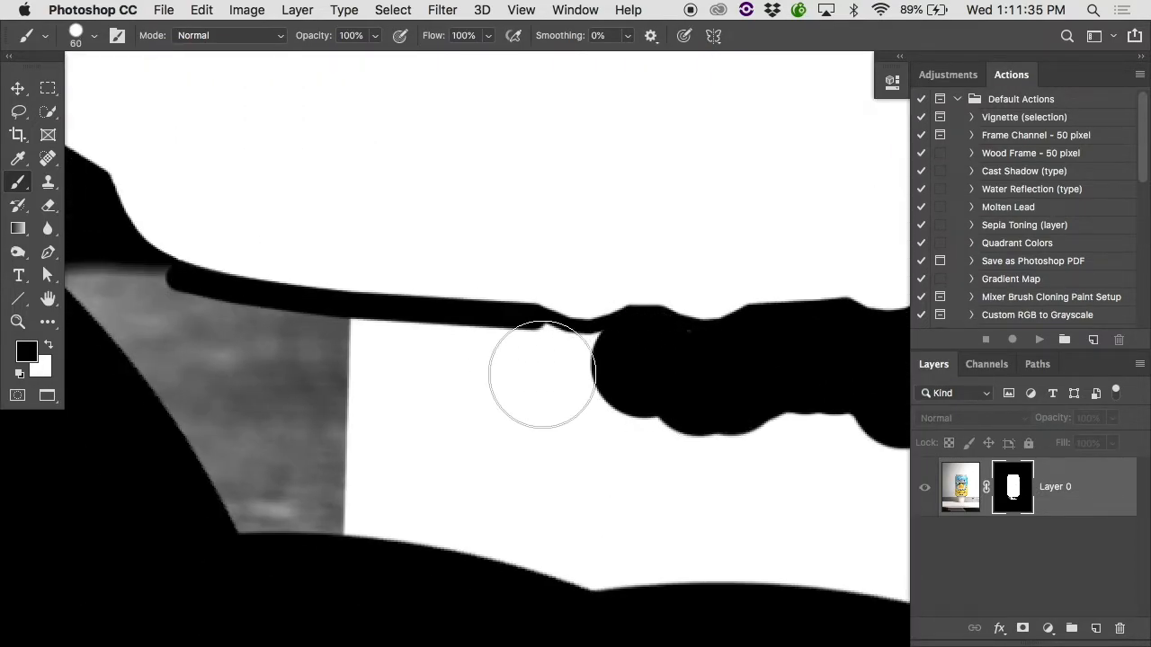
click(522, 482)
mouse_move(281, 479)
mouse_down()
mouse_move(398, 367)
mouse_move(188, 346)
mouse_move(216, 361)
mouse_up()
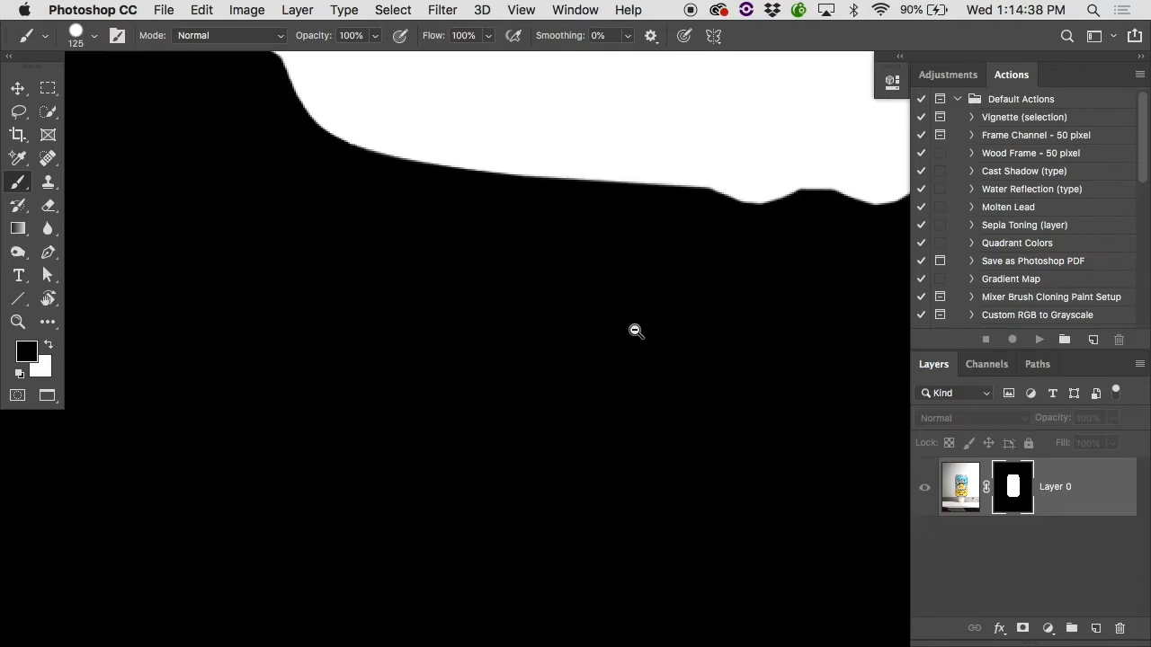
Step: Show the masked can with the whole image fitted in view and the interface panels hidden to check the cutout
key(super+minus)
key(super+0)
alt+click(1005, 478)
key(Tab)
key(Tab)
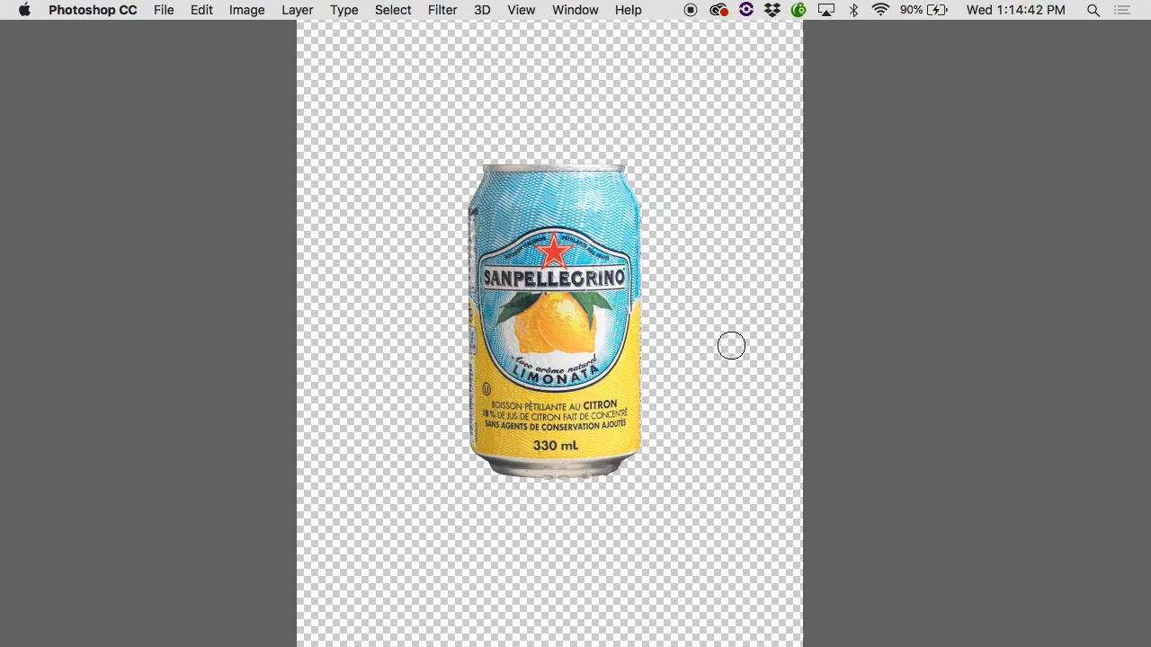